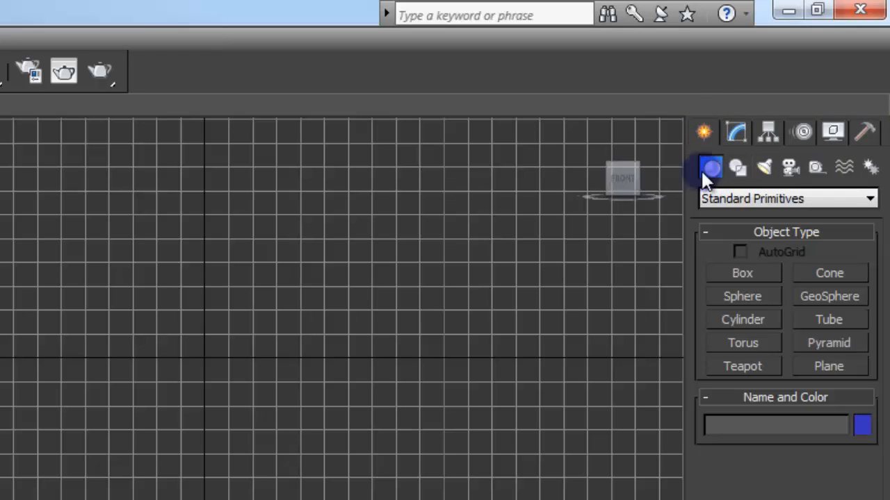
- Create three separate spheres across the ground grid in the Perspective view, giving the middle one a radius of about 23
{"action": "left_click", "coordinate": [745, 199]}
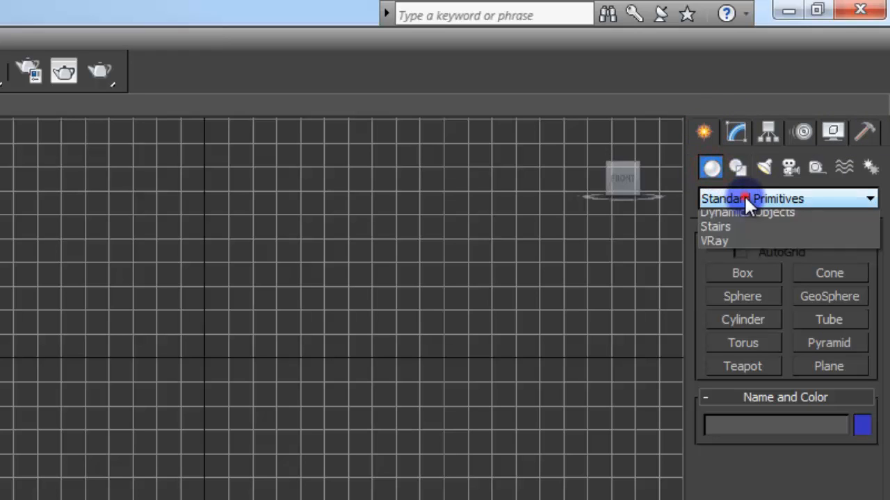
{"action": "left_click", "coordinate": [788, 220]}
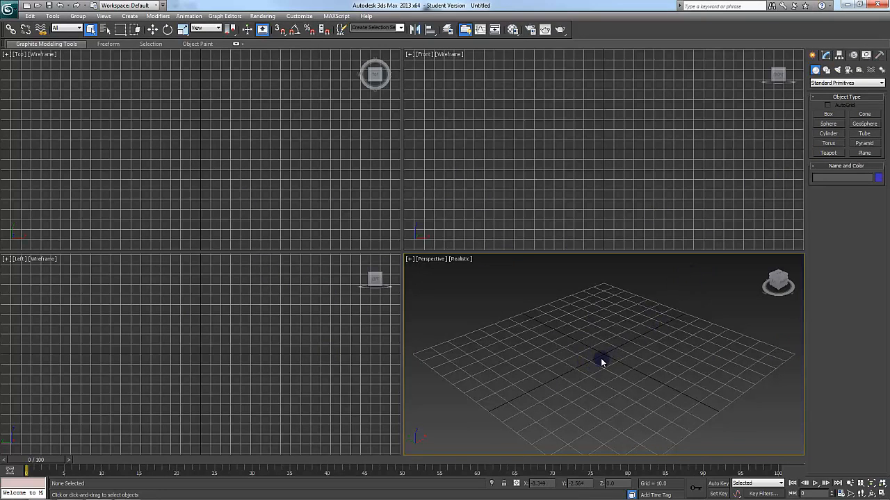
{"action": "left_click", "coordinate": [829, 124]}
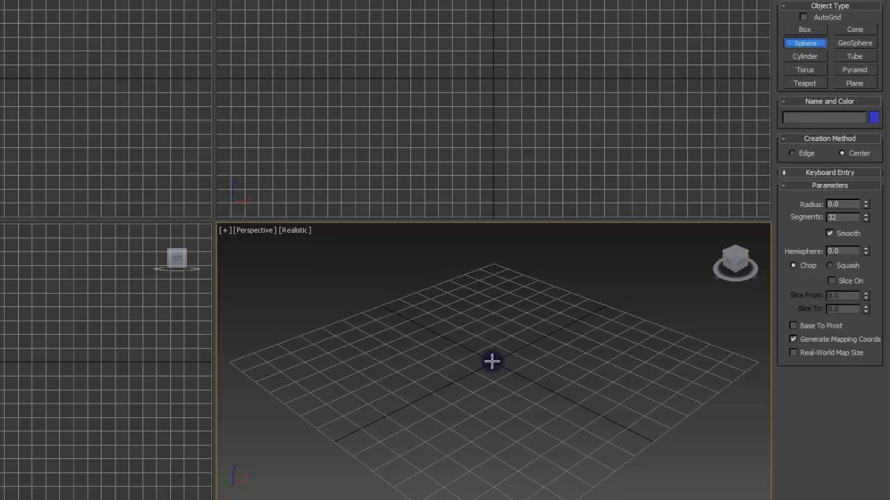
{"action": "left_click_drag", "start_coordinate": [491, 361], "coordinate": [554, 362]}
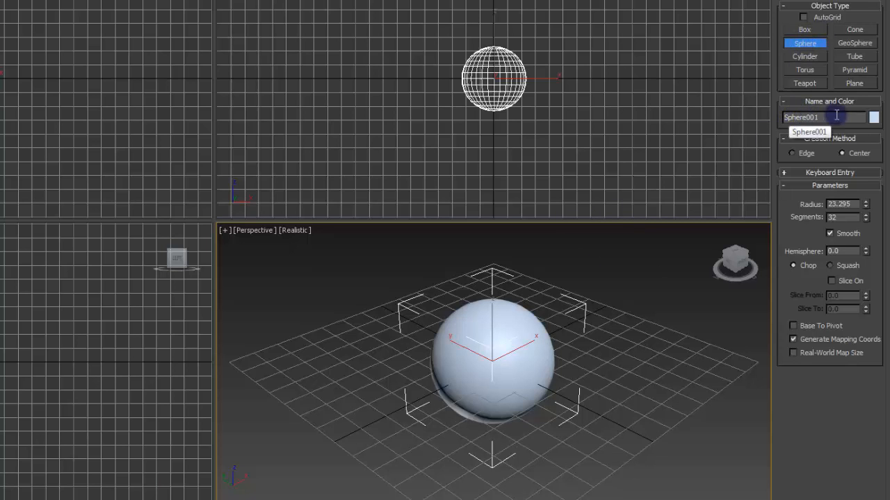
{"action": "left_click_drag", "start_coordinate": [306, 370], "coordinate": [356, 343]}
{"action": "left_click_drag", "start_coordinate": [645, 378], "coordinate": [660, 340]}
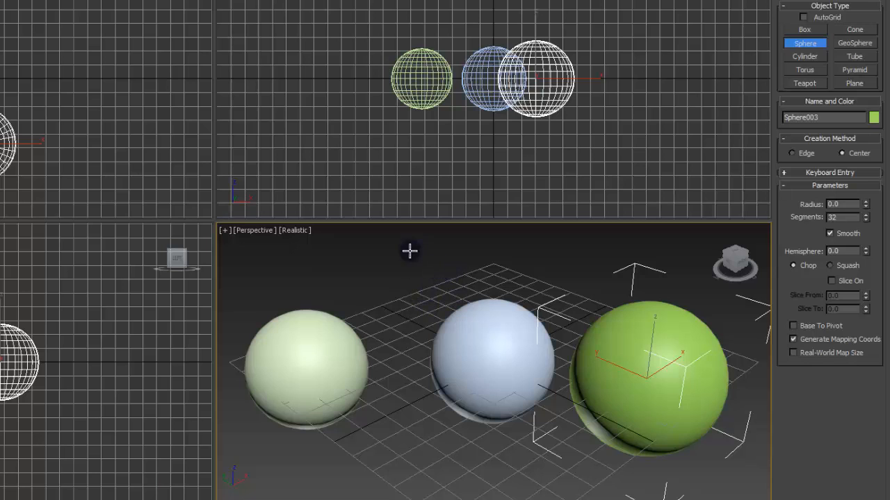
{"action": "right_click", "coordinate": [427, 277]}
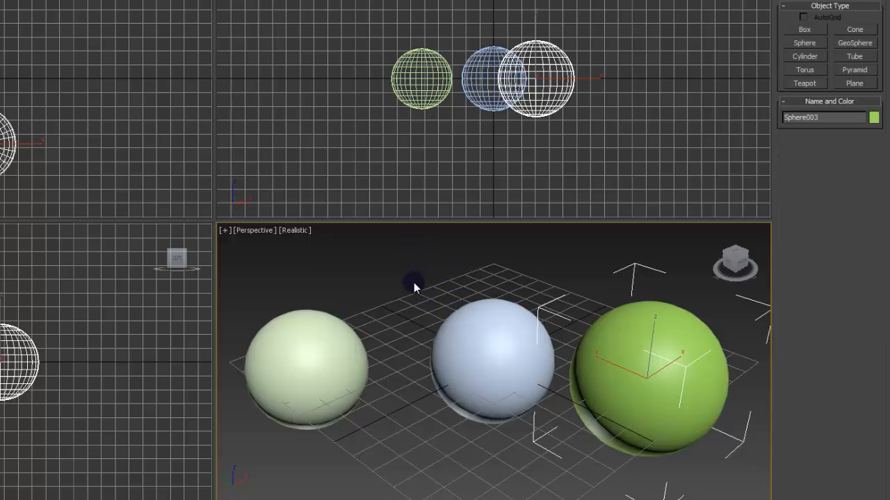
- Select the three spheres one after another in the Perspective view, finishing with the middle one
{"action": "left_click", "coordinate": [530, 338]}
{"action": "left_click", "coordinate": [286, 374]}
{"action": "left_click", "coordinate": [631, 351]}
{"action": "left_click", "coordinate": [471, 361]}
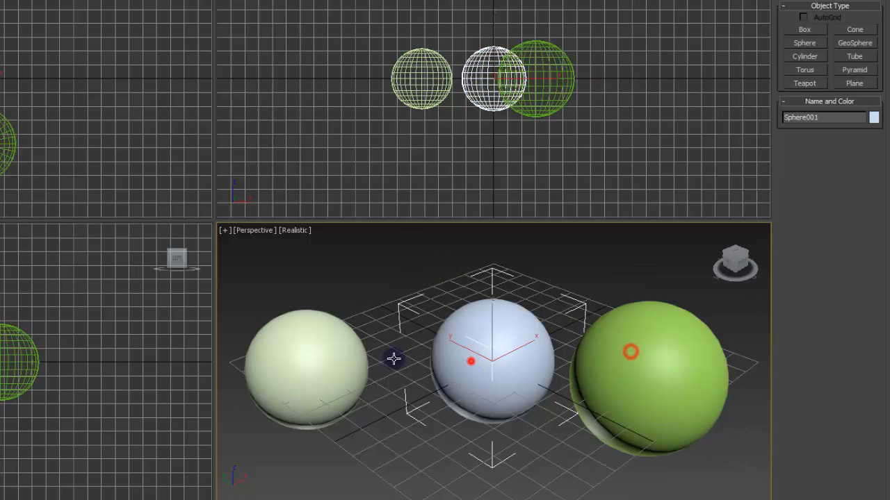
{"action": "left_click", "coordinate": [332, 366]}
{"action": "left_click", "coordinate": [633, 342]}
{"action": "left_click", "coordinate": [500, 341]}
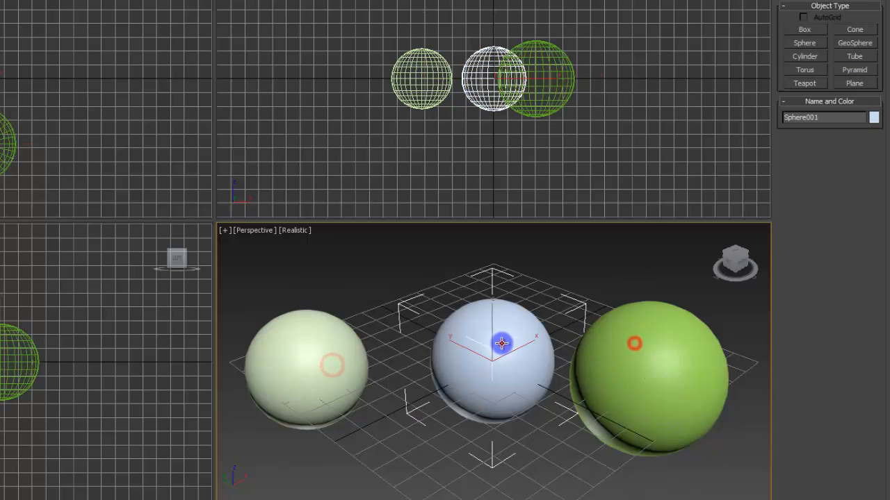
- Use the Move tool to shift the middle sphere and the pale green sphere slightly across the ground grid
{"action": "left_click", "coordinate": [810, 44]}
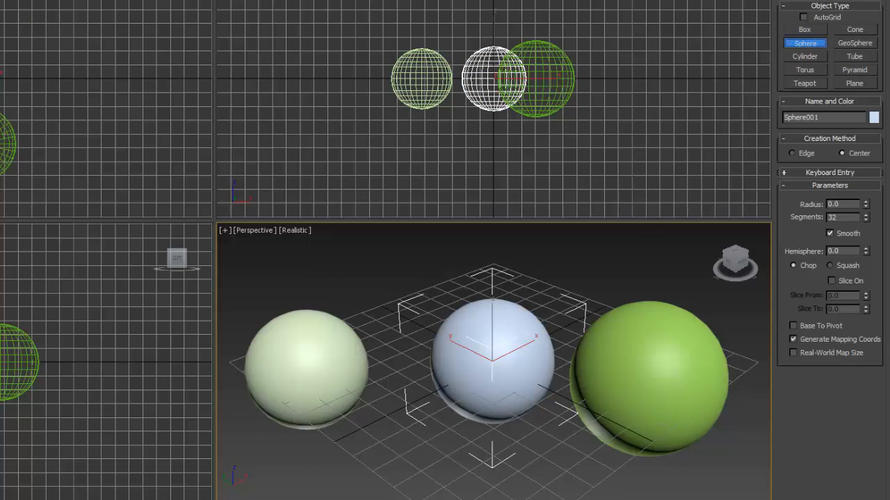
{"action": "key", "text": "w"}
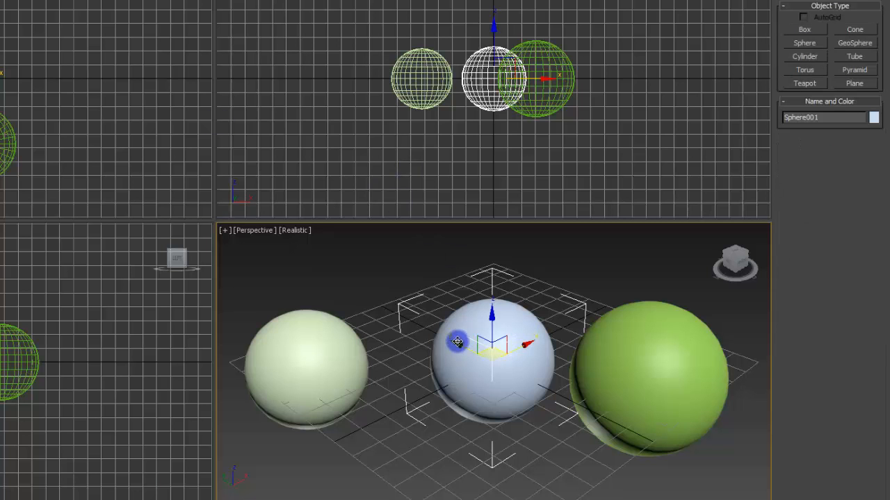
{"action": "left_click", "coordinate": [667, 369]}
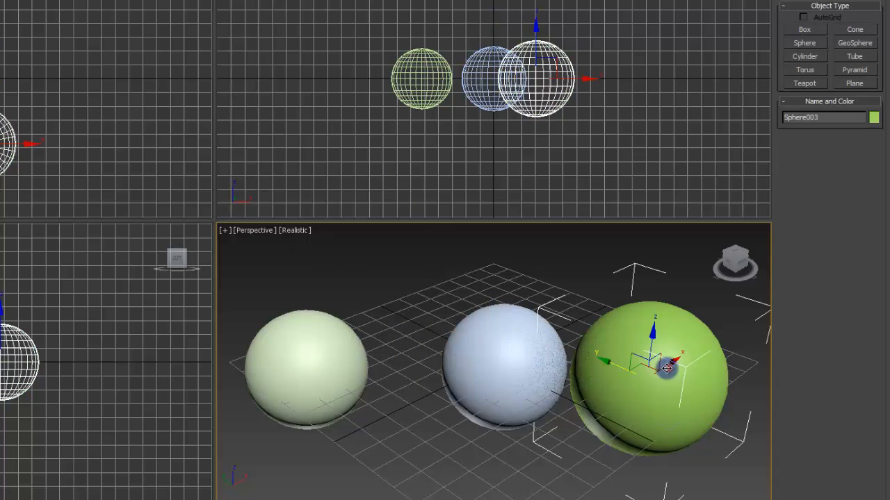
{"action": "left_click", "coordinate": [316, 368]}
{"action": "left_click", "coordinate": [563, 360]}
{"action": "left_click", "coordinate": [488, 360]}
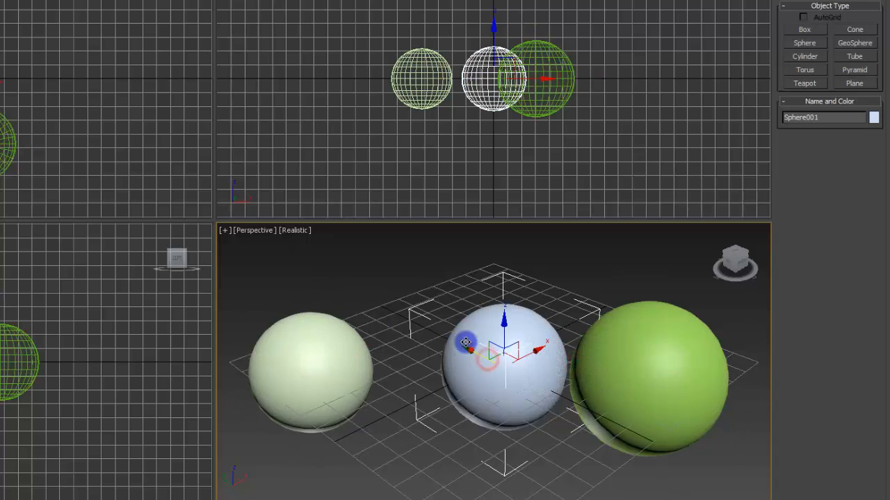
{"action": "left_click_drag", "start_coordinate": [471, 348], "coordinate": [453, 331]}
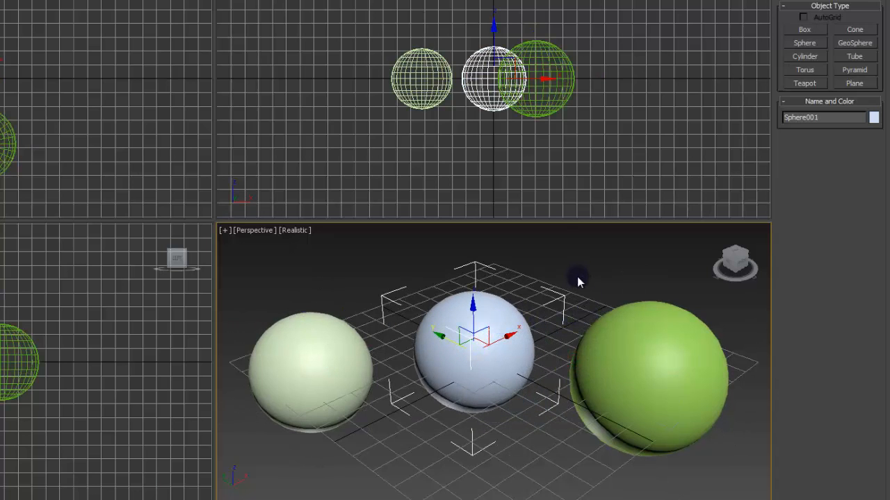
- Delete all three spheres from the scene
{"action": "key", "text": "Delete"}
{"action": "left_click", "coordinate": [641, 342]}
{"action": "key", "text": "Delete"}
{"action": "left_click", "coordinate": [312, 369]}
{"action": "key", "text": "Delete"}
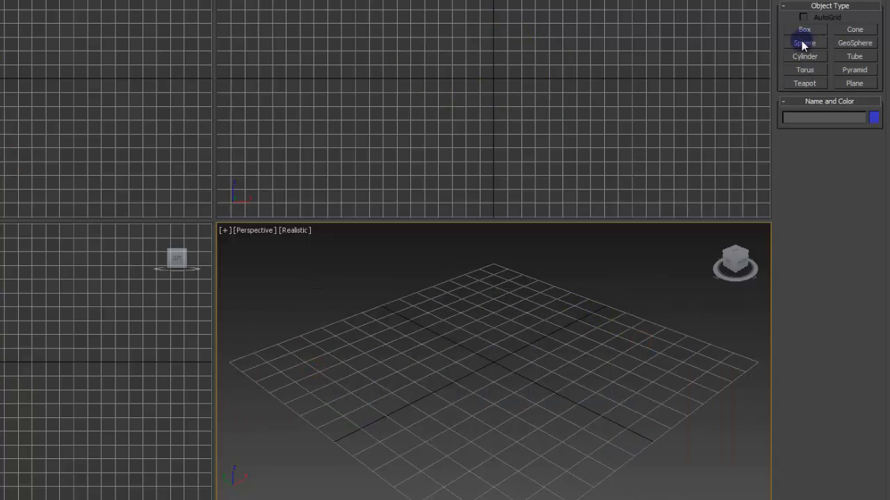
- Create a sphere by Keyboard Entry at X 9, Y 9, Z 9 with a radius of 22
{"action": "left_click", "coordinate": [802, 43]}
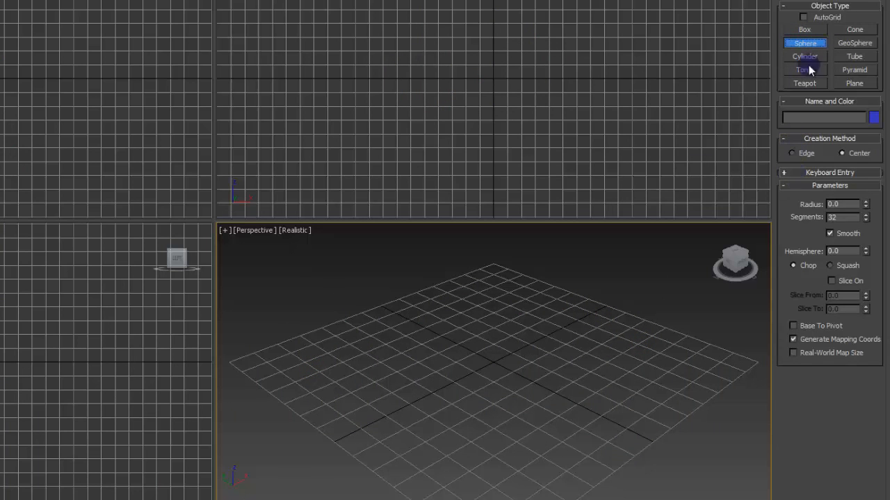
{"action": "left_click", "coordinate": [785, 173]}
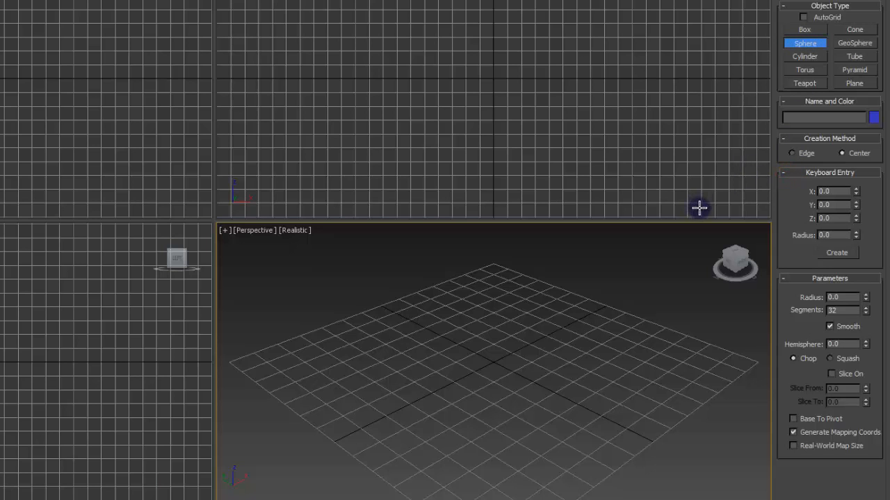
{"action": "left_click", "coordinate": [782, 173]}
{"action": "left_click_drag", "start_coordinate": [836, 193], "coordinate": [780, 196]}
{"action": "type", "text": "9"}
{"action": "left_click_drag", "start_coordinate": [835, 205], "coordinate": [778, 232]}
{"action": "type", "text": "9"}
{"action": "type", "text": "9"}
{"action": "type", "text": "22"}
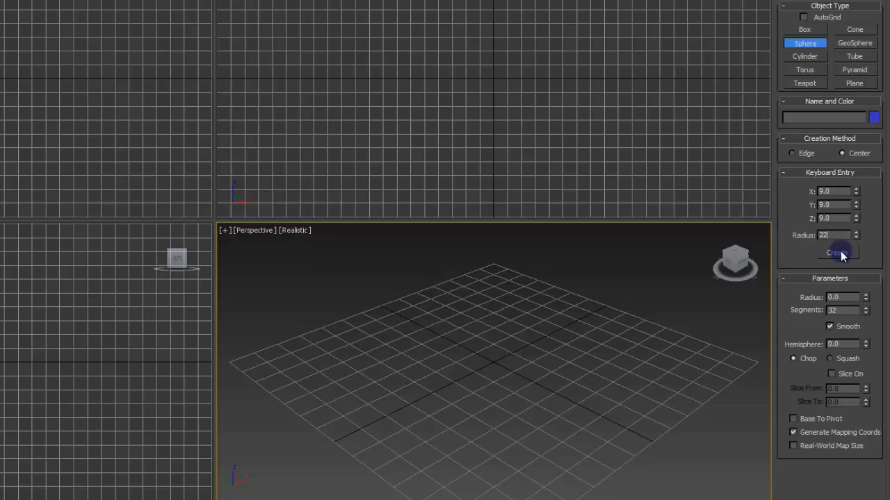
{"action": "left_click", "coordinate": [836, 252]}
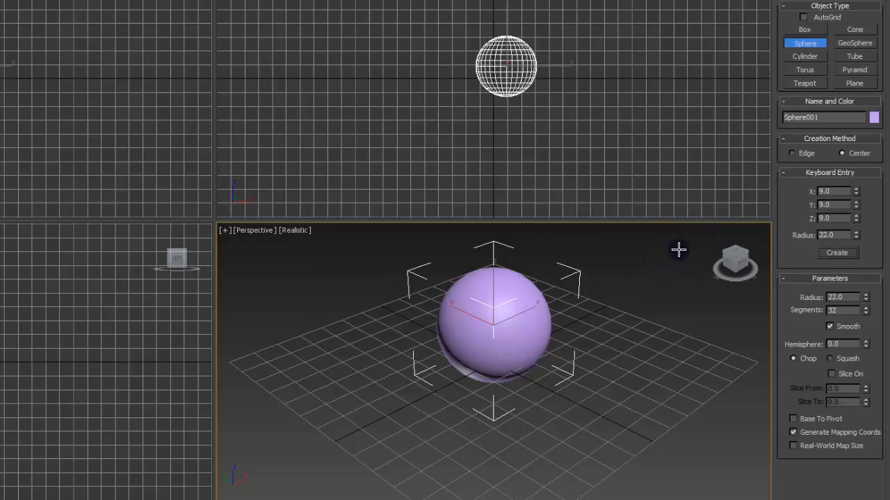
- Replace the sphere with a box about 59 long, 55 wide and 47 high in the Perspective view
{"action": "key", "text": "Delete"}
{"action": "left_click", "coordinate": [797, 27]}
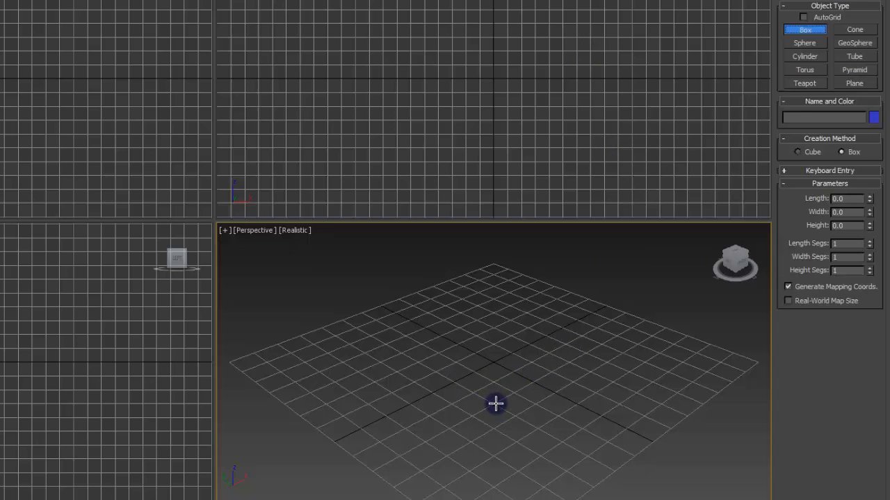
{"action": "left_click_drag", "start_coordinate": [495, 403], "coordinate": [489, 303]}
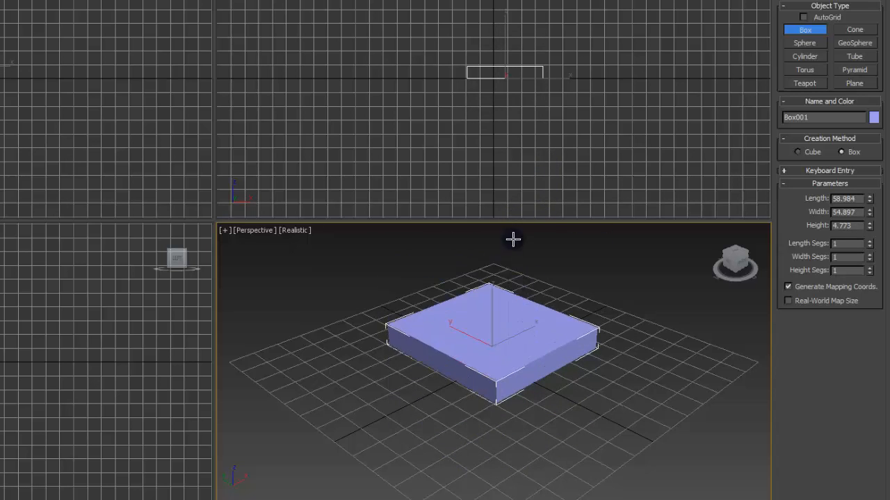
{"action": "left_click", "coordinate": [529, 163]}
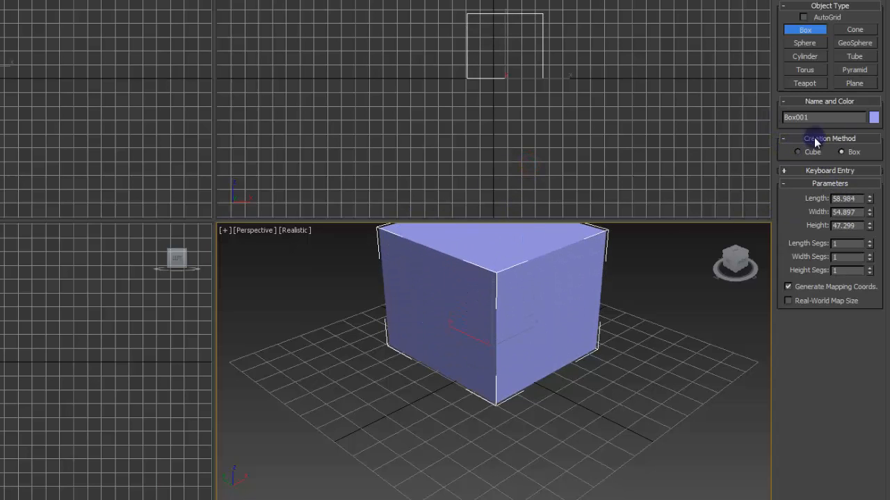
- Create a box about 15 long, 26 wide and 39 high, plus a cube about 20 per side using the Cube creation method
{"action": "left_click_drag", "start_coordinate": [656, 391], "coordinate": [661, 357]}
{"action": "left_click", "coordinate": [671, 238]}
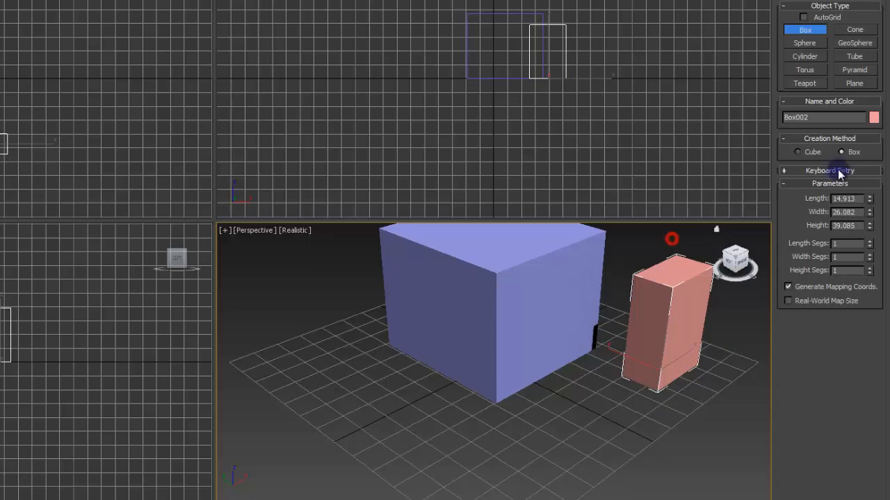
{"action": "left_click", "coordinate": [798, 152]}
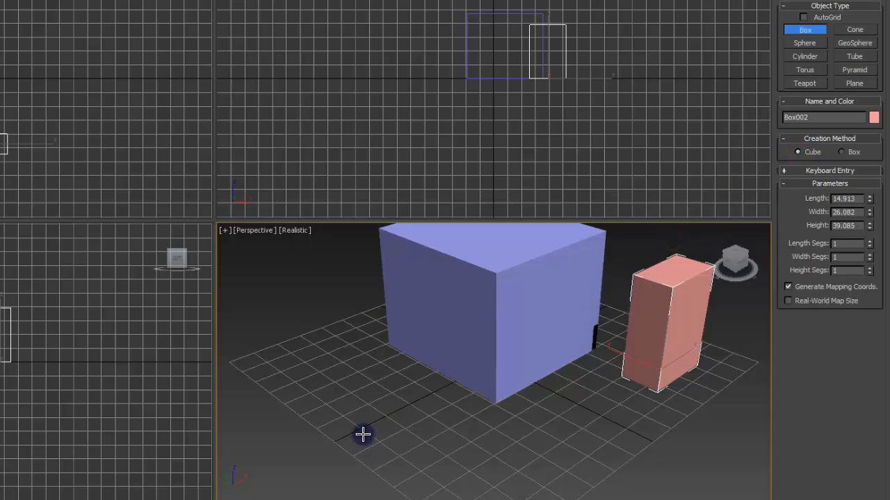
{"action": "left_click_drag", "start_coordinate": [361, 431], "coordinate": [394, 424]}
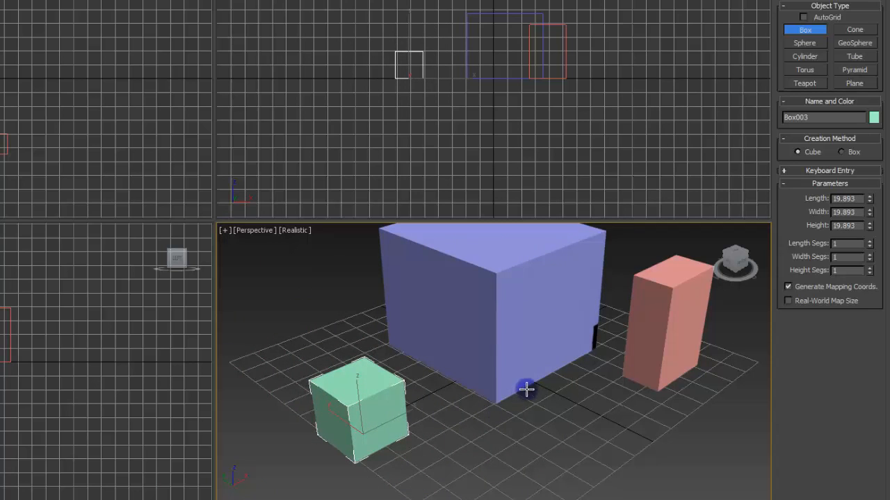
- Undo the creation of the two boxes and the cube
{"action": "key", "text": "ctrl+z"}
{"action": "key", "text": "ctrl+z"}
{"action": "key", "text": "ctrl+z"}
{"action": "key", "text": "ctrl+z"}
- Create a truncated cone in the Perspective view with a base radius of about 28, top radius about 8 and height about 36
{"action": "left_click", "coordinate": [852, 31]}
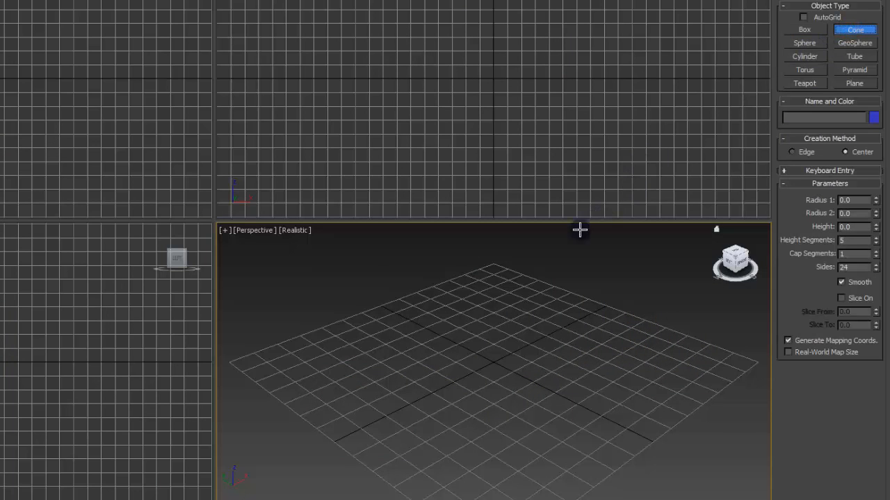
{"action": "left_click_drag", "start_coordinate": [485, 395], "coordinate": [514, 347]}
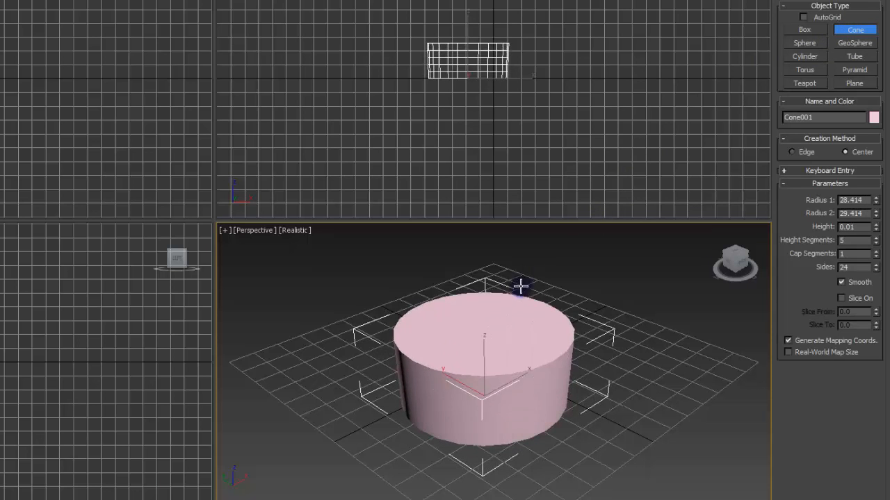
{"action": "left_click", "coordinate": [526, 263]}
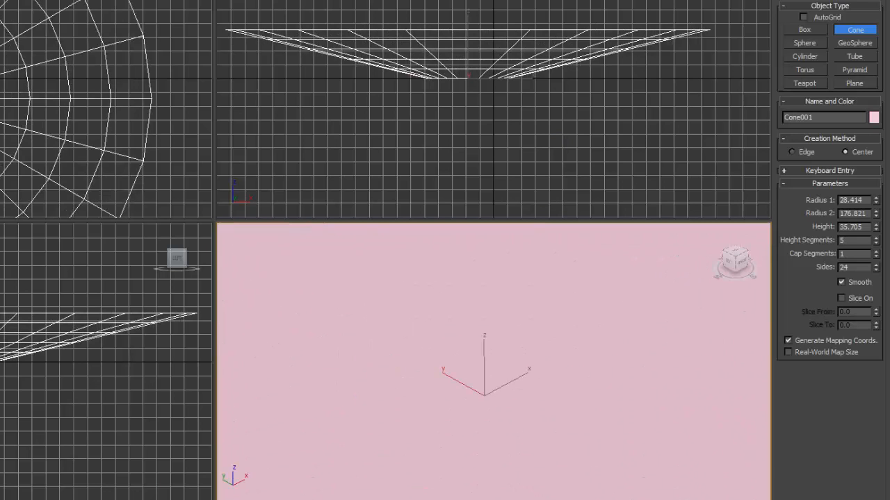
{"action": "left_click", "coordinate": [497, 307]}
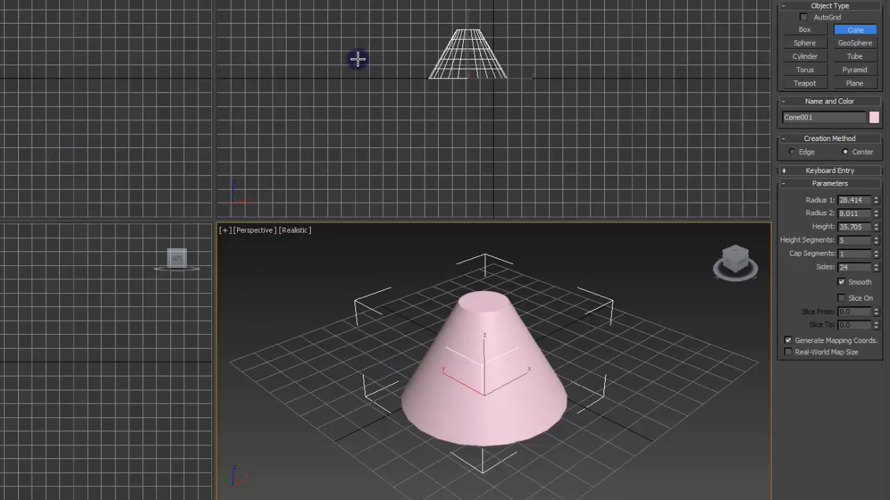
- Create a pointed cone in the Front view with a base radius of about 23, top radius 0 and height about 56
{"action": "left_click_drag", "start_coordinate": [308, 45], "coordinate": [329, 70]}
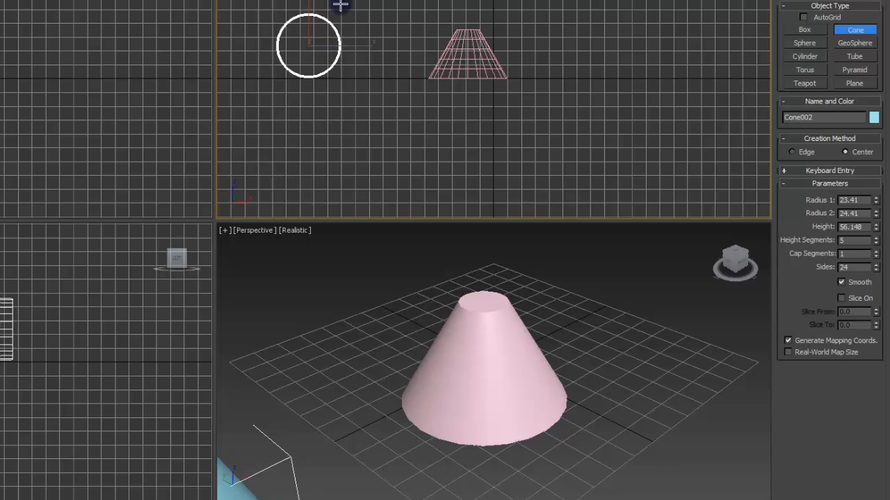
{"action": "left_click", "coordinate": [331, 27]}
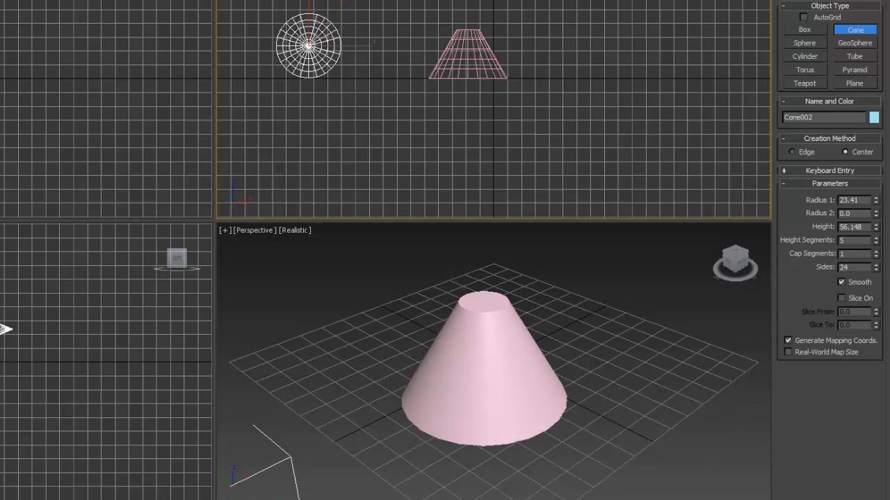
{"action": "left_click", "coordinate": [829, 499]}
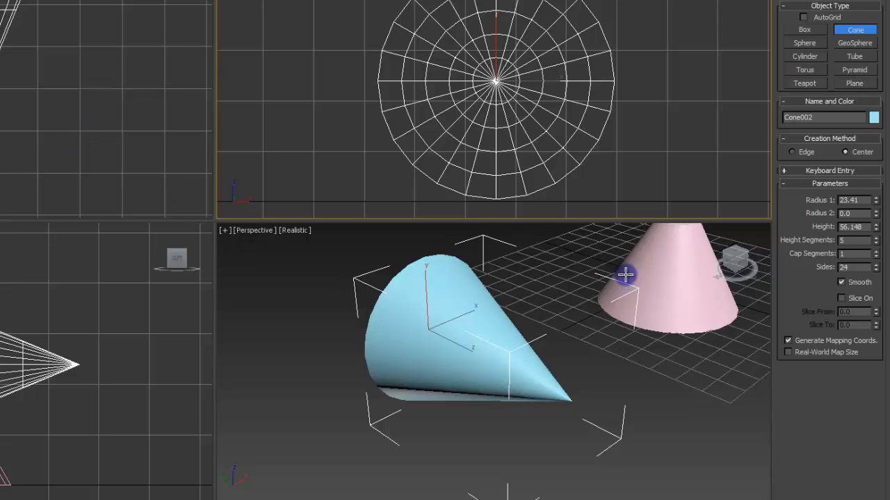
- Undo the creation of both cones and restore the views to frame the whole grid
{"action": "key", "text": "ctrl+z"}
{"action": "key", "text": "ctrl+z"}
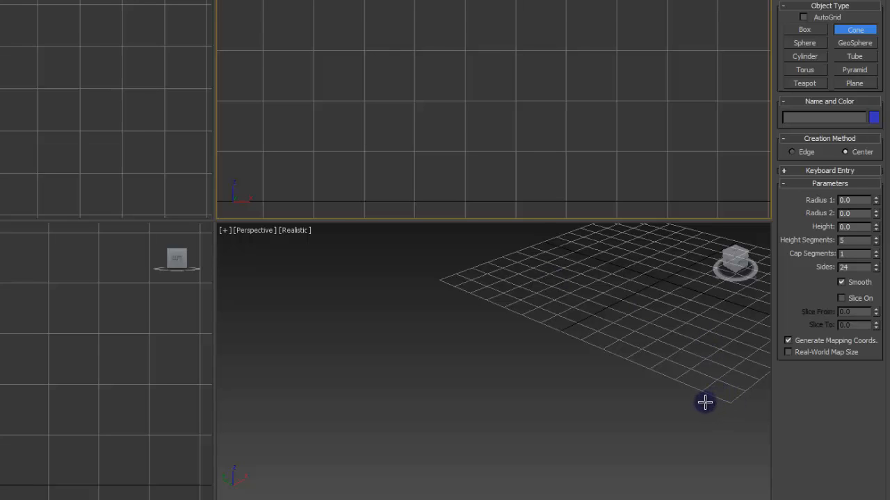
{"action": "key", "text": "z"}
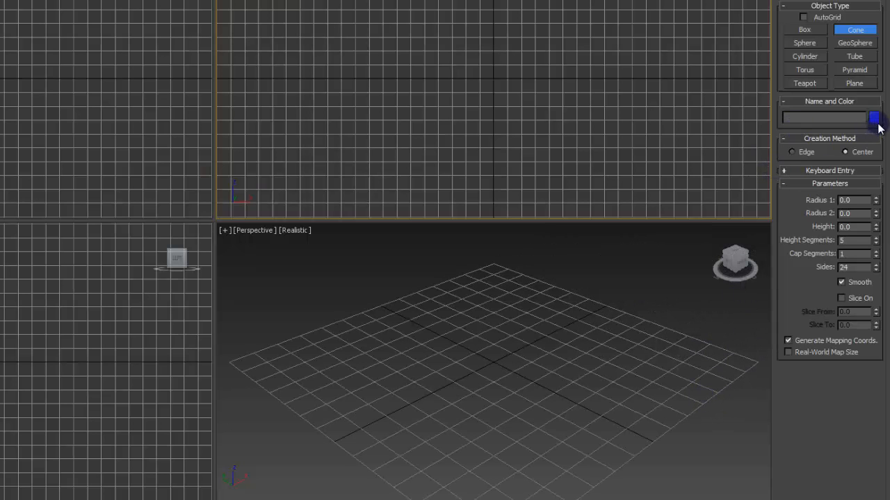
- Create a cube about 43 per side on the ground grid in the Perspective view with AutoGrid enabled
{"action": "left_click", "coordinate": [805, 31]}
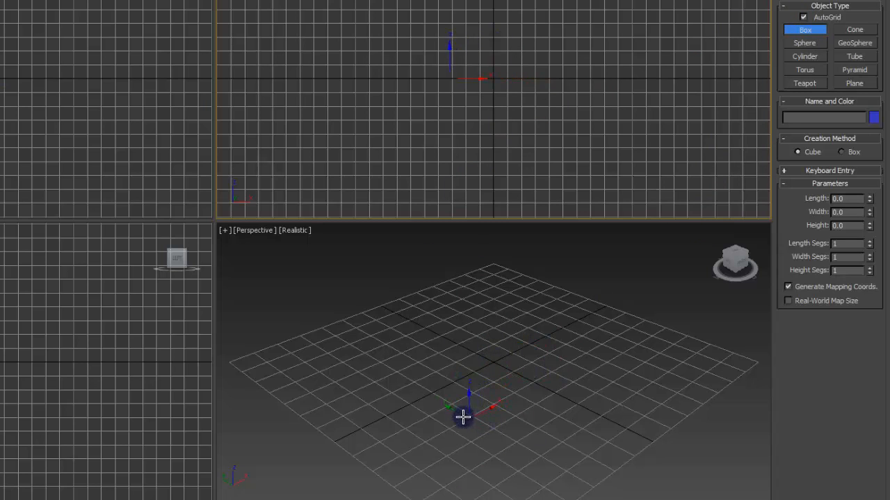
{"action": "left_click_drag", "start_coordinate": [463, 428], "coordinate": [496, 391]}
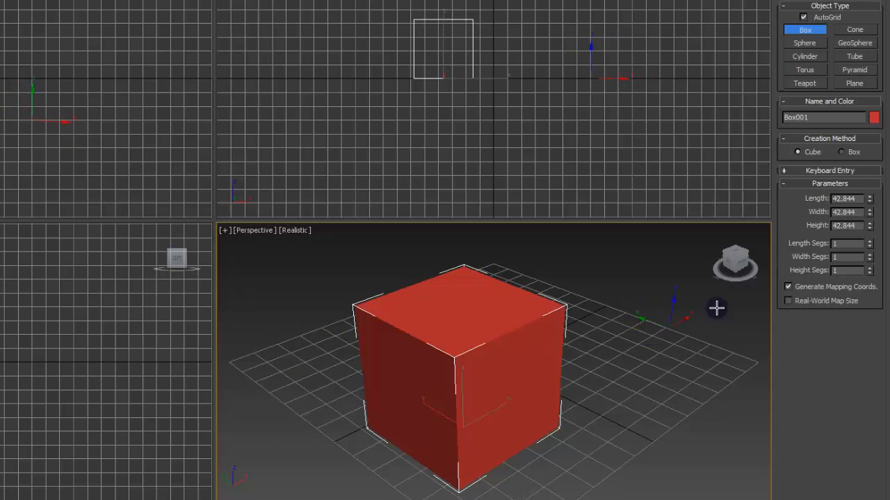
- Undo the cube, and with the Box creation method create a box about 84 long, 82 wide and 20 high on the ground grid
{"action": "key", "text": "ctrl+z"}
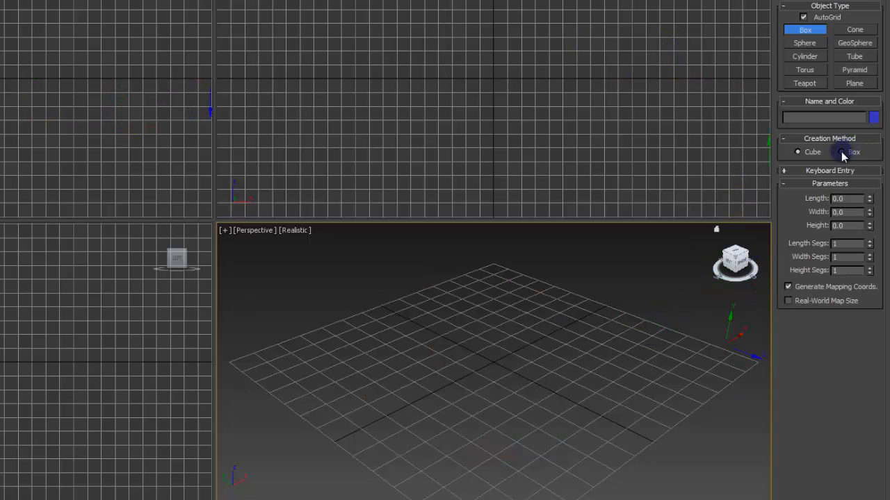
{"action": "left_click", "coordinate": [842, 152]}
{"action": "left_click_drag", "start_coordinate": [499, 450], "coordinate": [506, 306]}
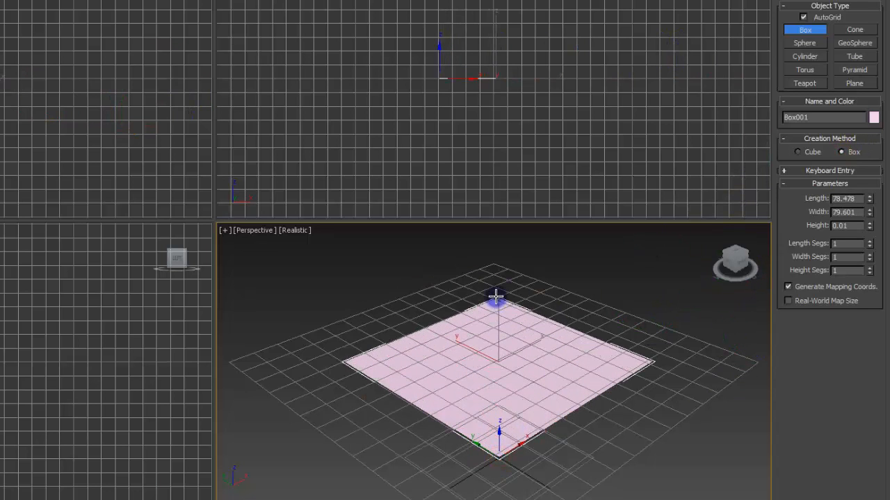
{"action": "left_click", "coordinate": [528, 230]}
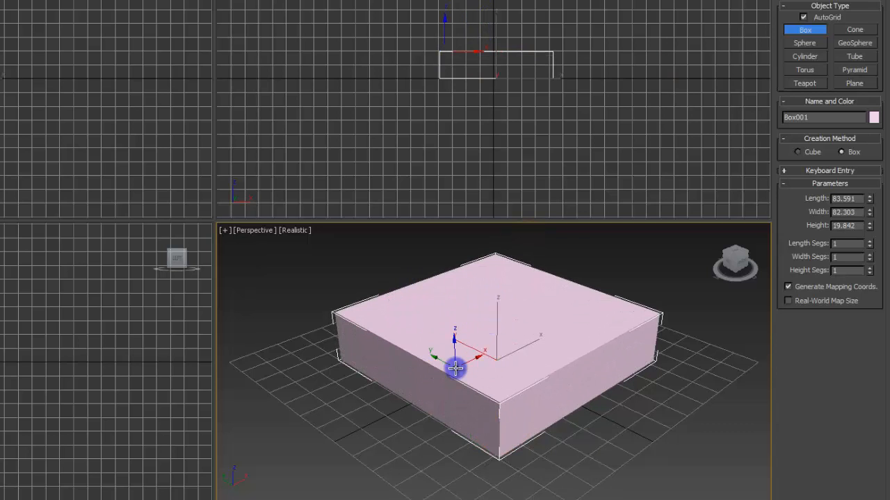
- Create a box about 31 × 22 × 16 on the ground grid and one about 13 × 74 × 36 on the large box's front-facing side
{"action": "left_click_drag", "start_coordinate": [283, 419], "coordinate": [292, 359]}
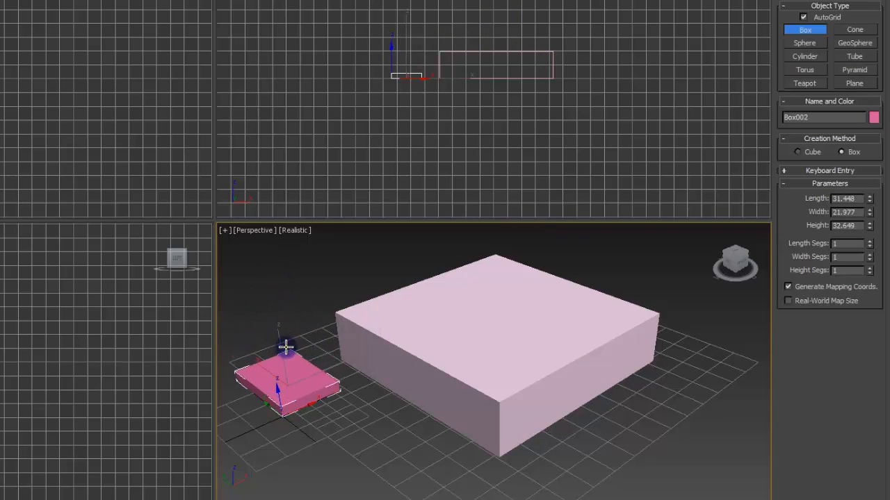
{"action": "left_click", "coordinate": [285, 312]}
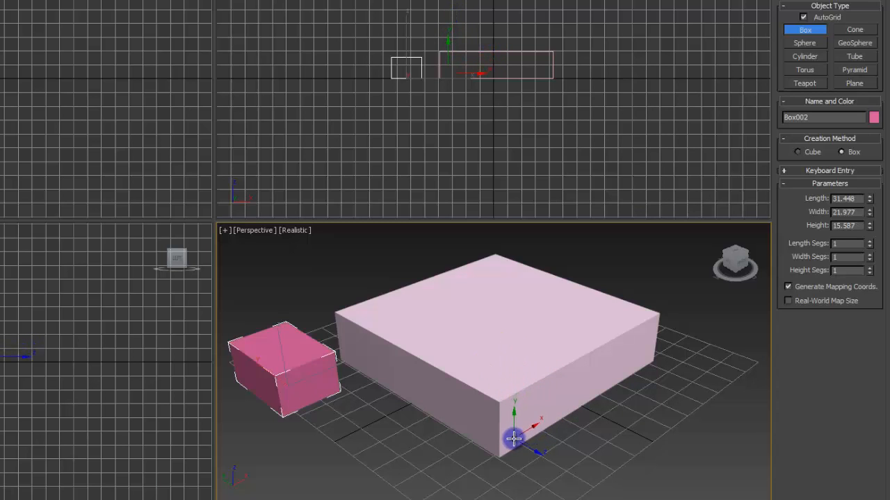
{"action": "left_click_drag", "start_coordinate": [513, 438], "coordinate": [654, 322]}
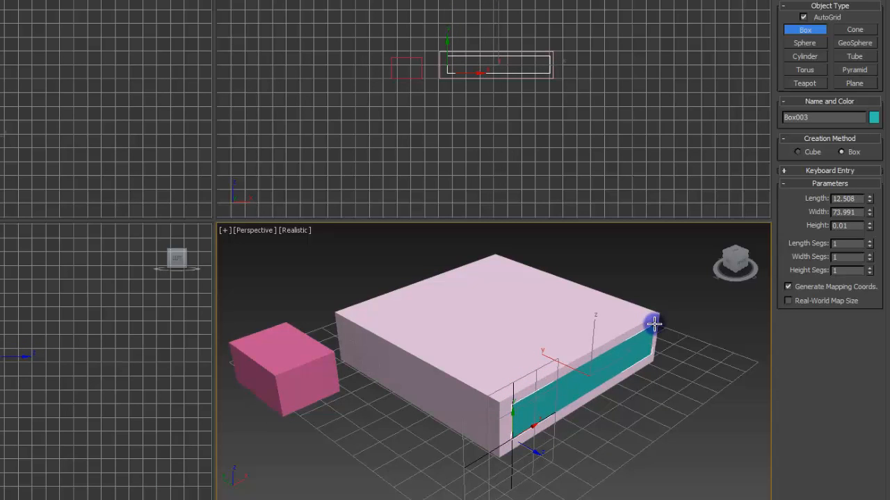
{"action": "left_click", "coordinate": [763, 369]}
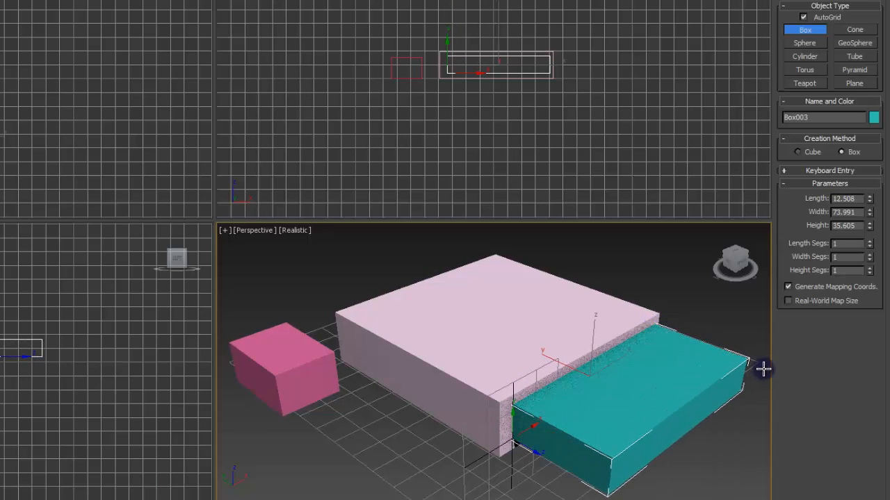
- With AutoGrid, create a box about 31 × 68 × 29 on the teal box's top and one about 21 × 24 × 22 on its end face
{"action": "left_click_drag", "start_coordinate": [615, 446], "coordinate": [658, 323]}
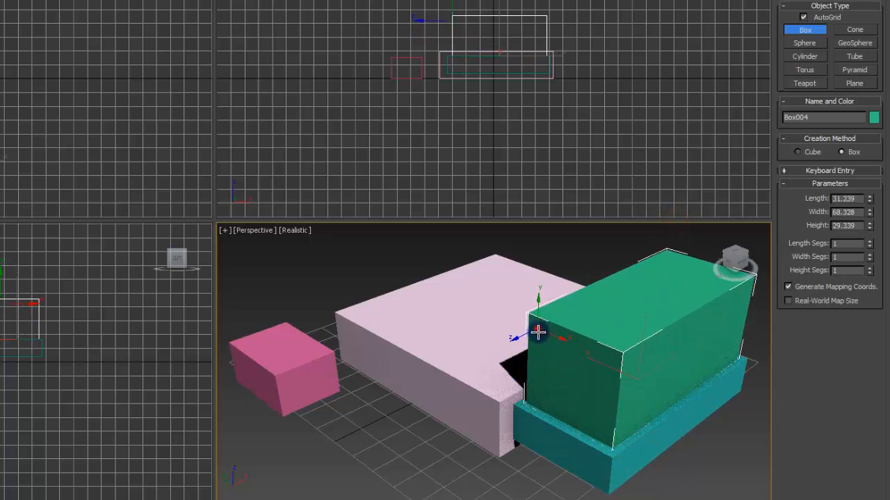
{"action": "left_click_drag", "start_coordinate": [538, 333], "coordinate": [602, 427]}
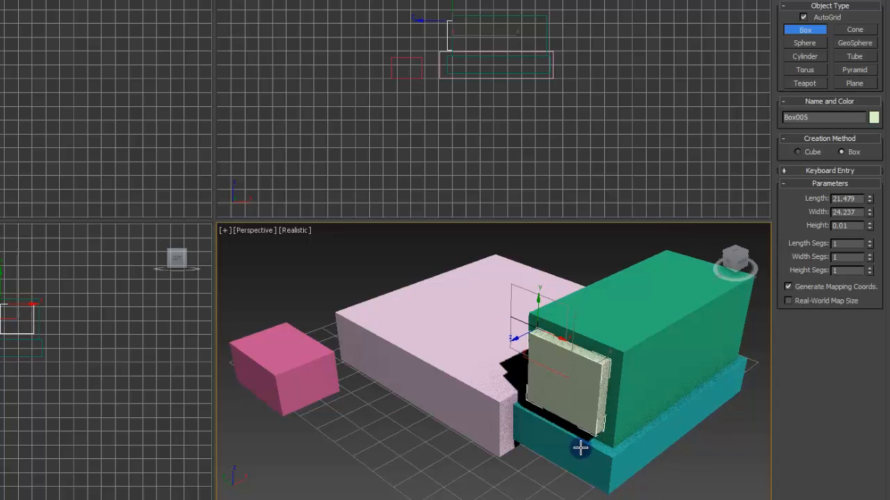
{"action": "left_click", "coordinate": [544, 482]}
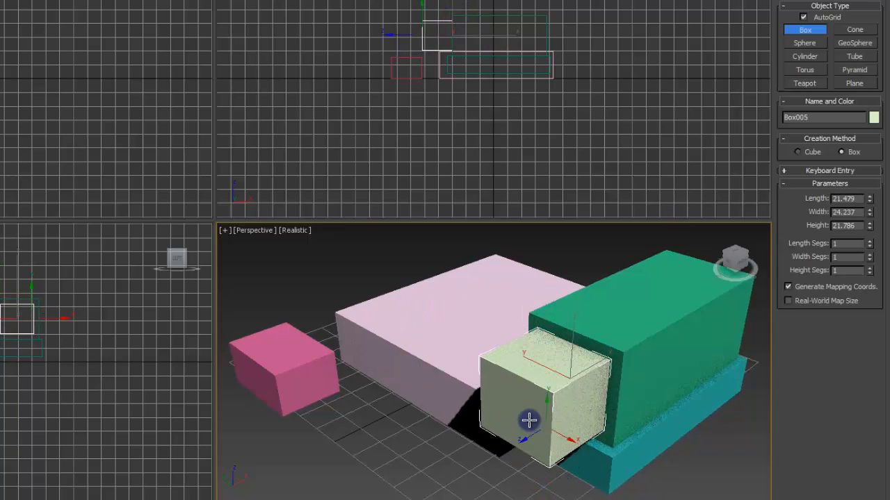
- Create a box about 16 × 17 × 22 on the pale green box's side and stack one about 20 × 15 × 19 on top of it
{"action": "left_click_drag", "start_coordinate": [561, 401], "coordinate": [596, 423]}
{"action": "left_click", "coordinate": [687, 445]}
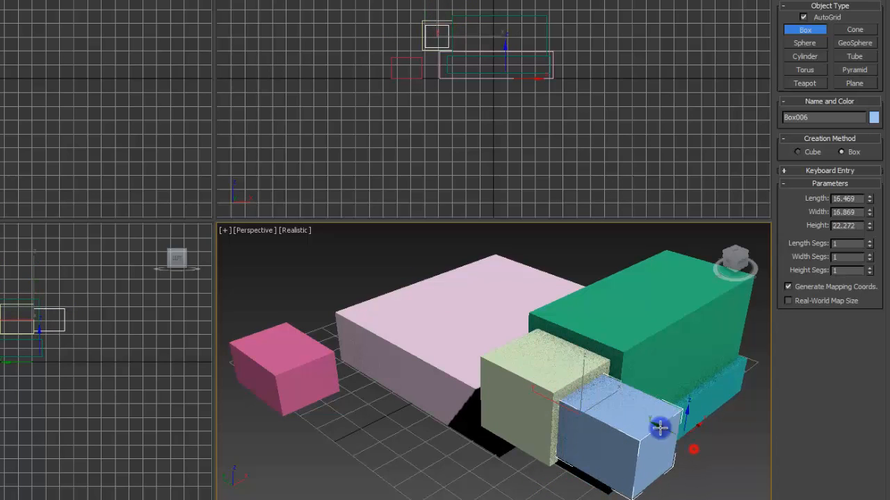
{"action": "left_click_drag", "start_coordinate": [640, 435], "coordinate": [603, 368]}
{"action": "left_click", "coordinate": [609, 294]}
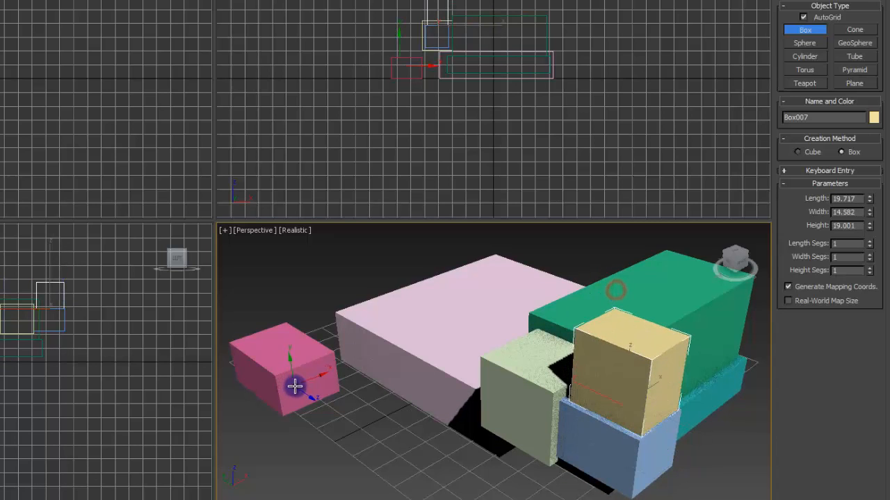
- Turn off AutoGrid and leave box creation by switching to the Move tool
{"action": "left_click", "coordinate": [802, 18]}
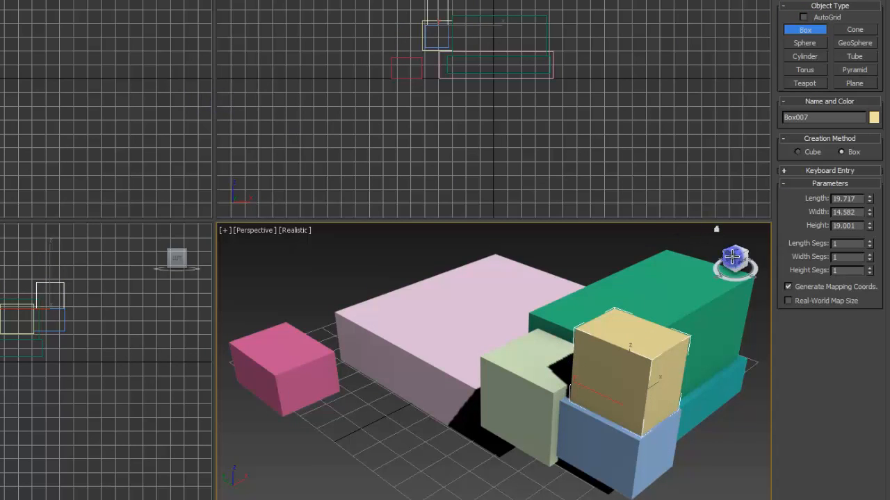
{"action": "left_click", "coordinate": [817, 228]}
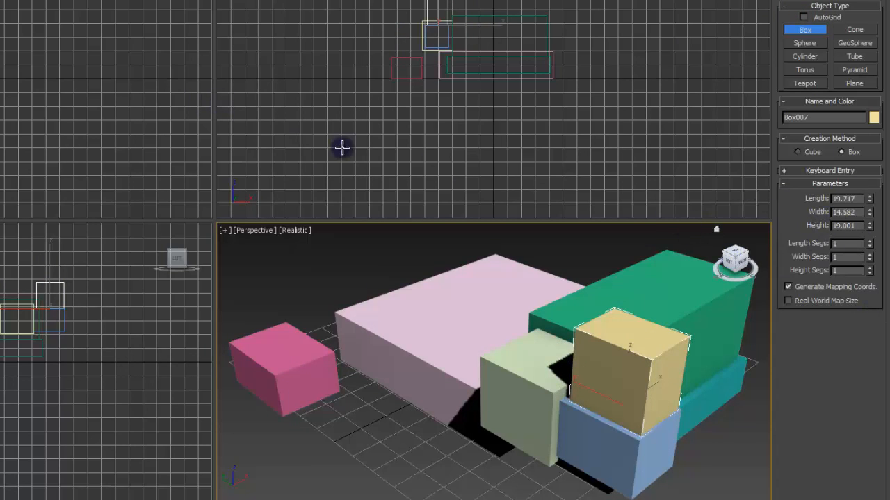
{"action": "key", "text": "w"}
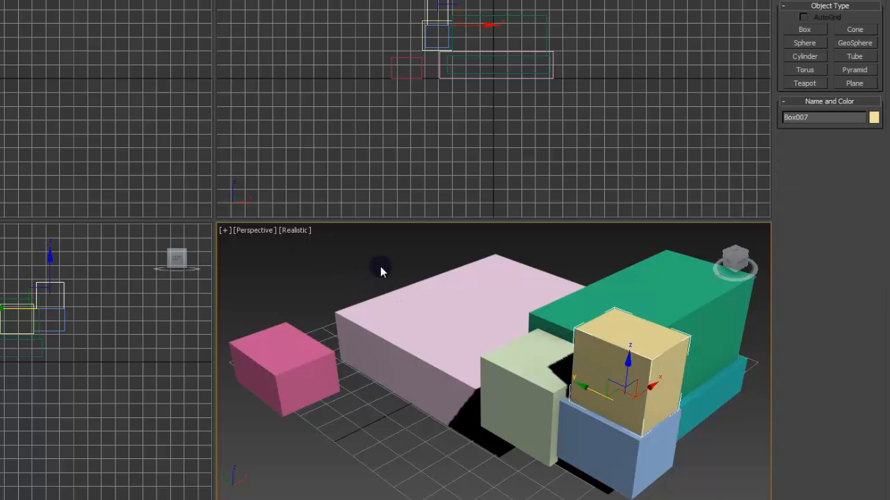
- Select the individual boxes one after another in the Perspective view to examine them as separate objects
{"action": "left_click", "coordinate": [446, 304]}
{"action": "left_click", "coordinate": [580, 260]}
{"action": "left_click", "coordinate": [577, 297]}
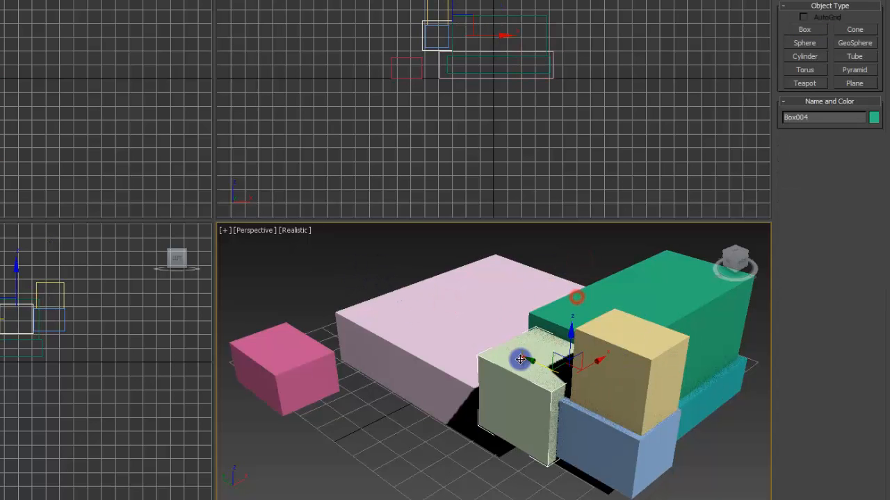
{"action": "left_click", "coordinate": [522, 359]}
{"action": "left_click", "coordinate": [608, 362]}
{"action": "left_click", "coordinate": [604, 433]}
{"action": "left_click", "coordinate": [598, 332]}
{"action": "left_click", "coordinate": [624, 291]}
{"action": "left_click", "coordinate": [444, 315]}
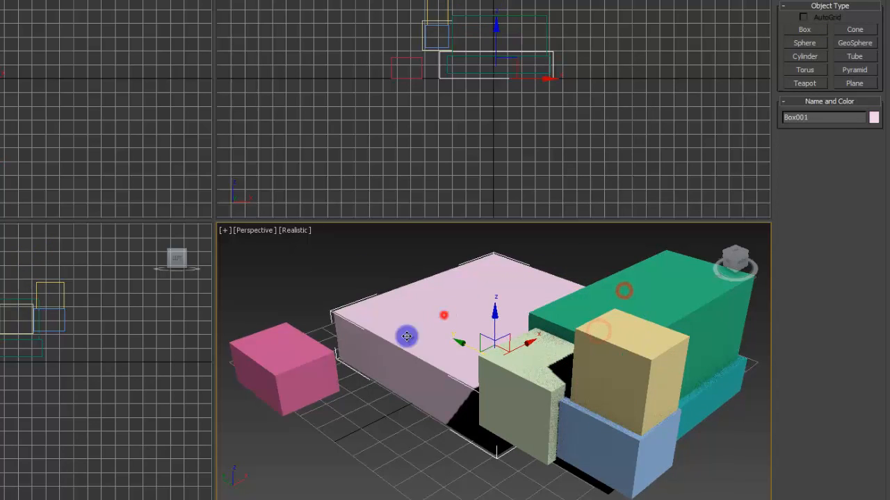
{"action": "left_click", "coordinate": [289, 376]}
{"action": "left_click", "coordinate": [485, 284]}
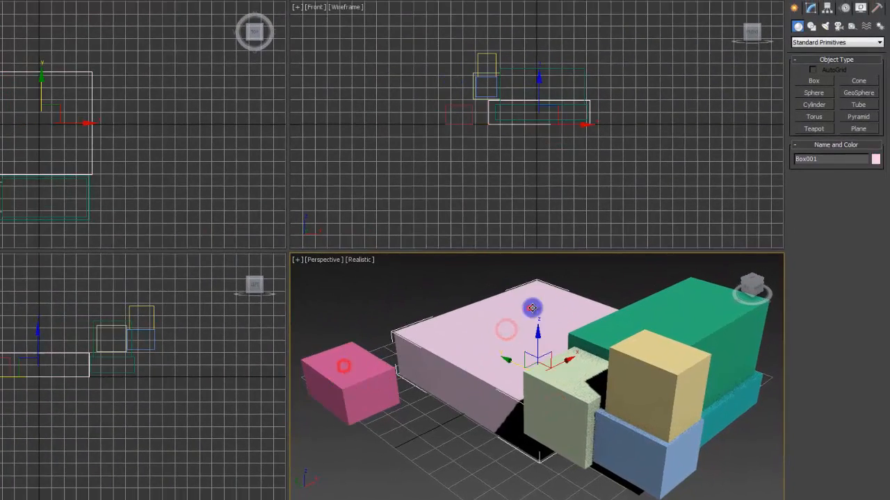
{"action": "left_click", "coordinate": [620, 303]}
{"action": "left_click", "coordinate": [407, 304]}
- Open the large pale pink box for modification and reduce its length to about 73 and its height to about 19.6
{"action": "left_click", "coordinate": [500, 310]}
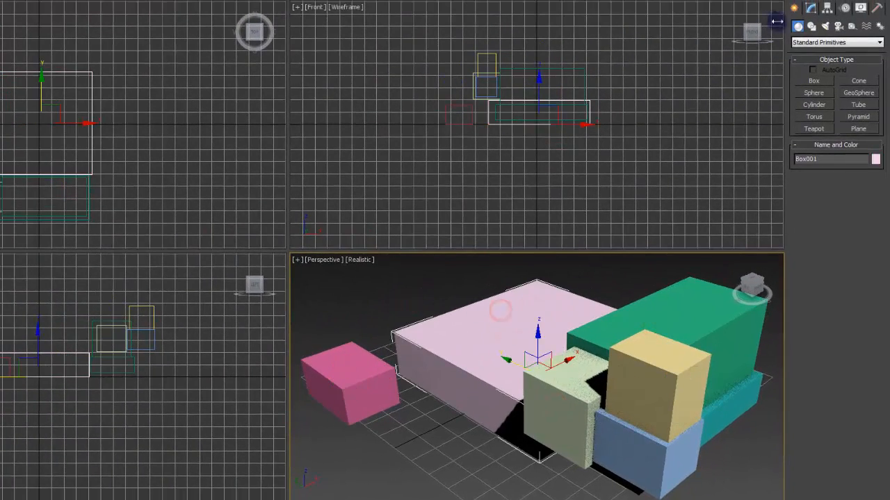
{"action": "left_click", "coordinate": [811, 8]}
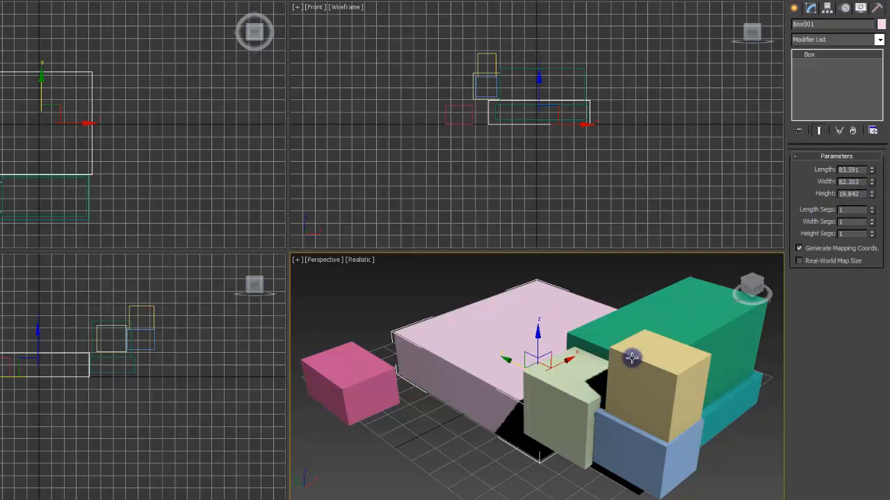
{"action": "double_click", "coordinate": [861, 182]}
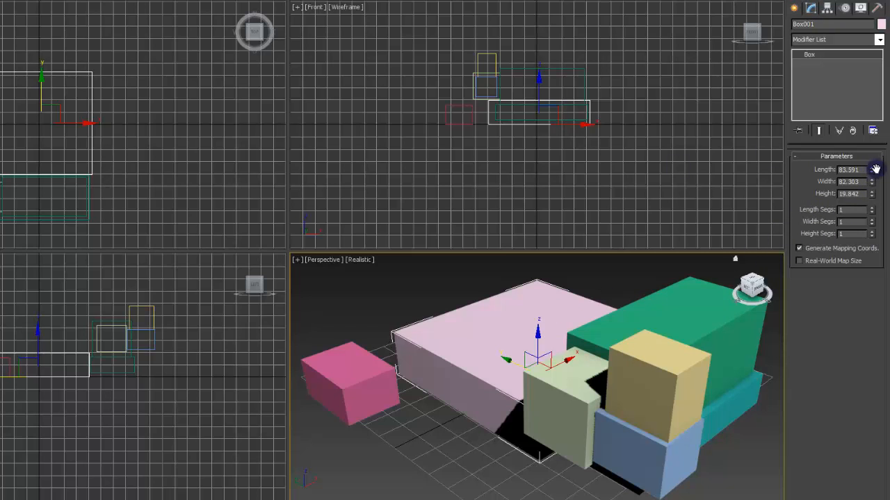
{"action": "mouse_move", "coordinate": [873, 174]}
{"action": "left_mouse_down"}
{"action": "mouse_move", "coordinate": [874, 193]}
{"action": "mouse_move", "coordinate": [873, 160]}
{"action": "left_mouse_up"}
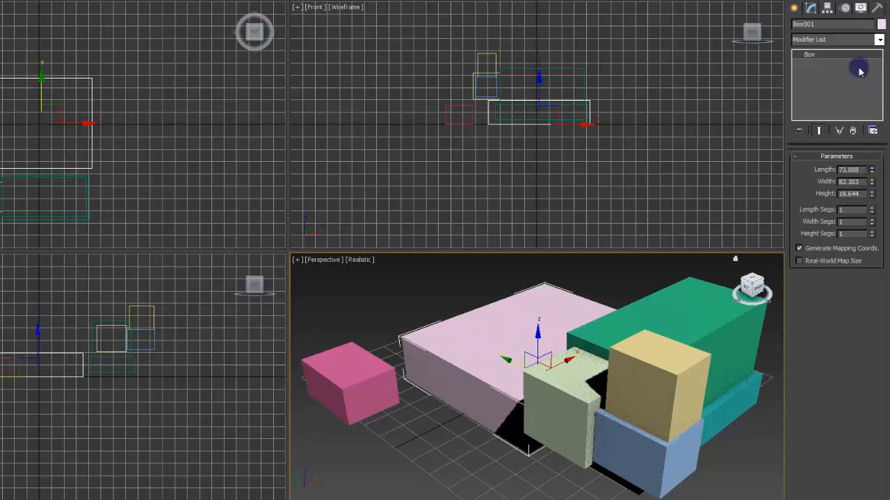
- Display edged faces on the shaded objects in the Perspective view
{"action": "left_click", "coordinate": [353, 259]}
{"action": "left_click", "coordinate": [406, 310]}
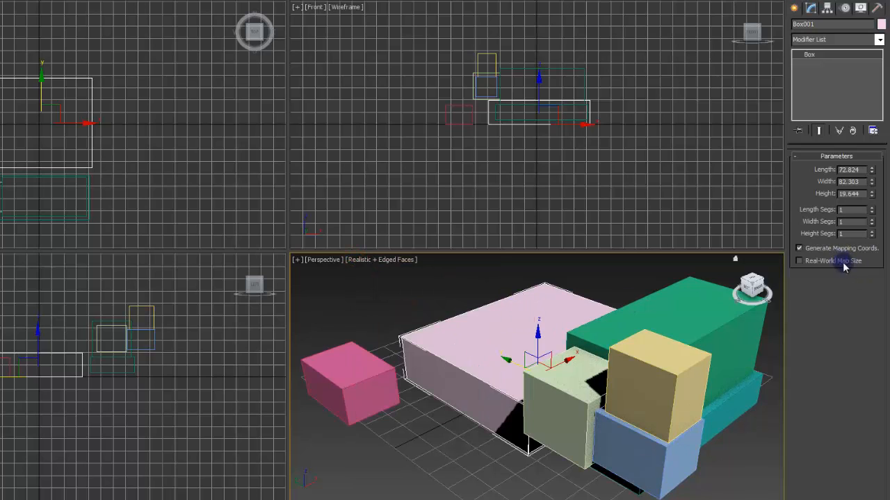
- Divide the large pale pink box into 10 length, 11 width and 5 height segments
{"action": "left_click", "coordinate": [873, 208]}
{"action": "left_click", "coordinate": [872, 208]}
{"action": "left_click", "coordinate": [872, 208]}
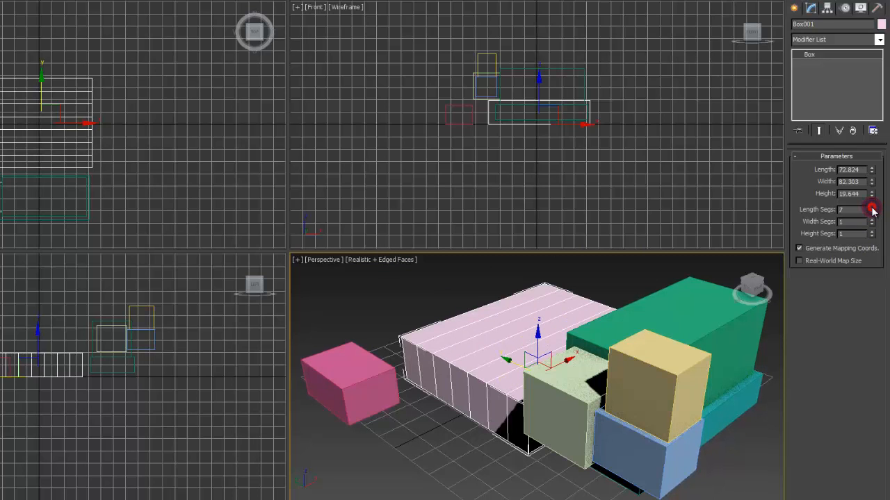
{"action": "left_click", "coordinate": [872, 208]}
{"action": "left_click", "coordinate": [872, 208]}
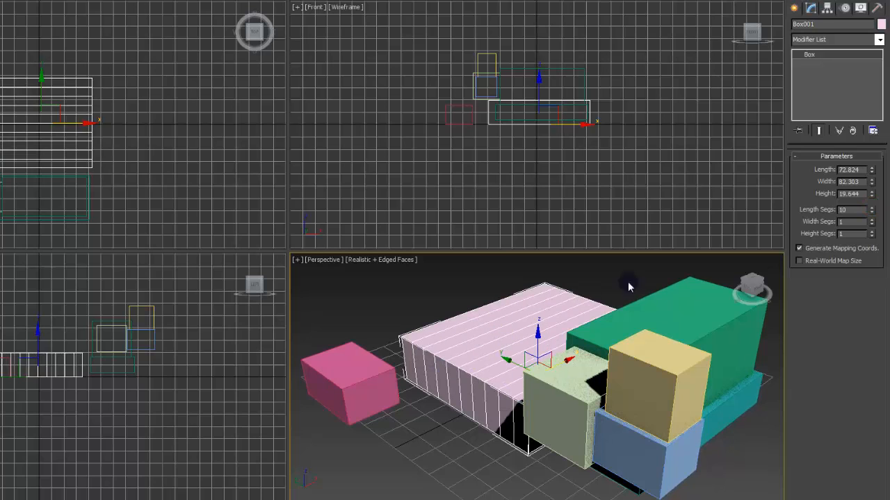
{"action": "left_click_drag", "start_coordinate": [872, 222], "coordinate": [883, 170]}
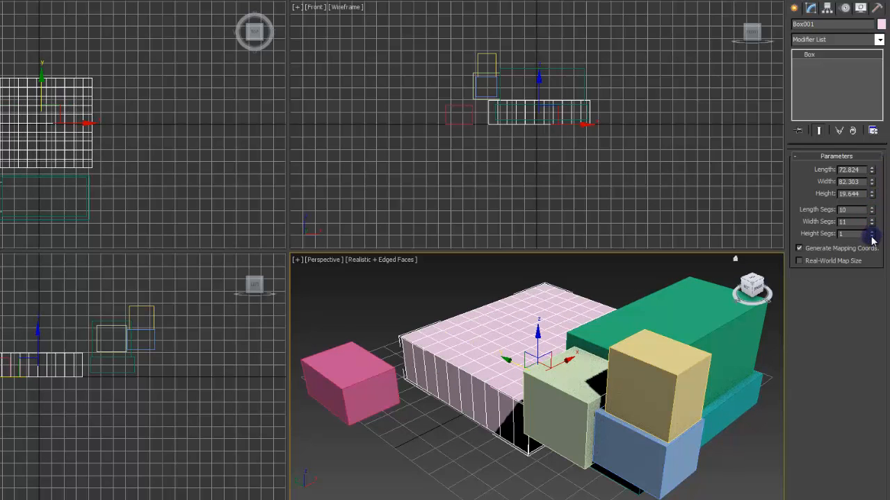
{"action": "left_click_drag", "start_coordinate": [872, 237], "coordinate": [884, 209]}
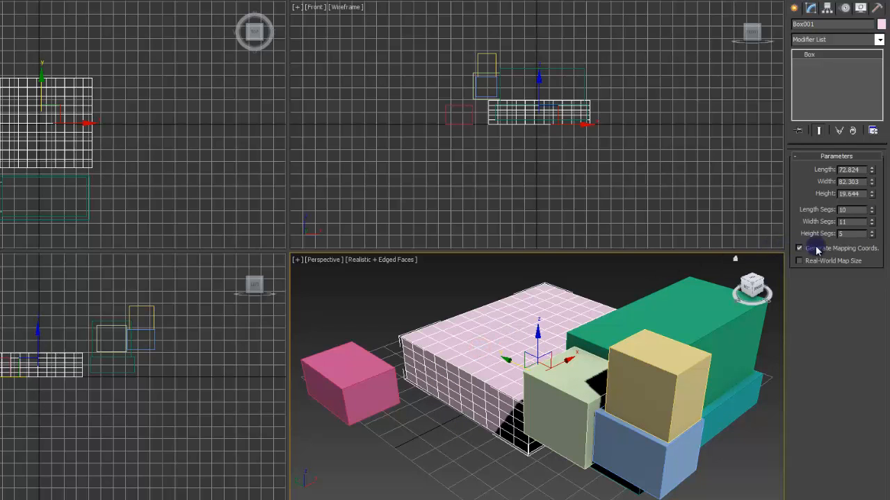
- Reset the large box's length, width and height segments to 1 each
{"action": "left_click_drag", "start_coordinate": [872, 215], "coordinate": [870, 221]}
{"action": "right_click", "coordinate": [872, 221]}
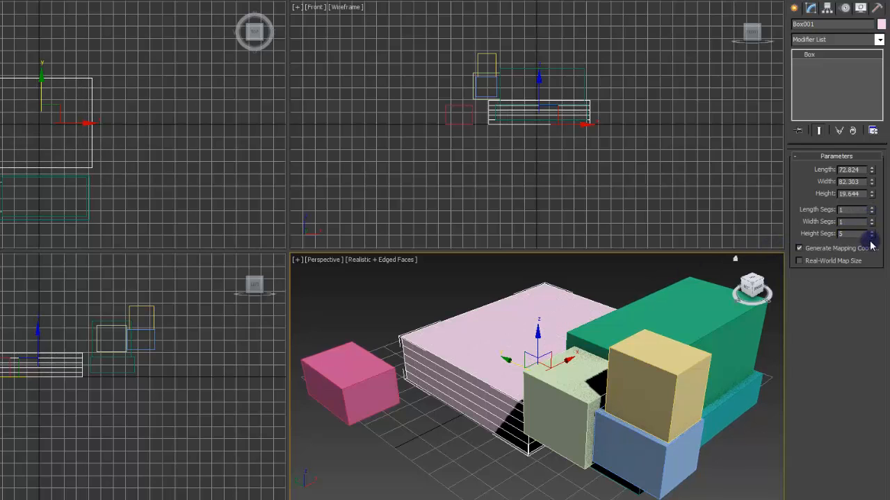
{"action": "right_click", "coordinate": [873, 233]}
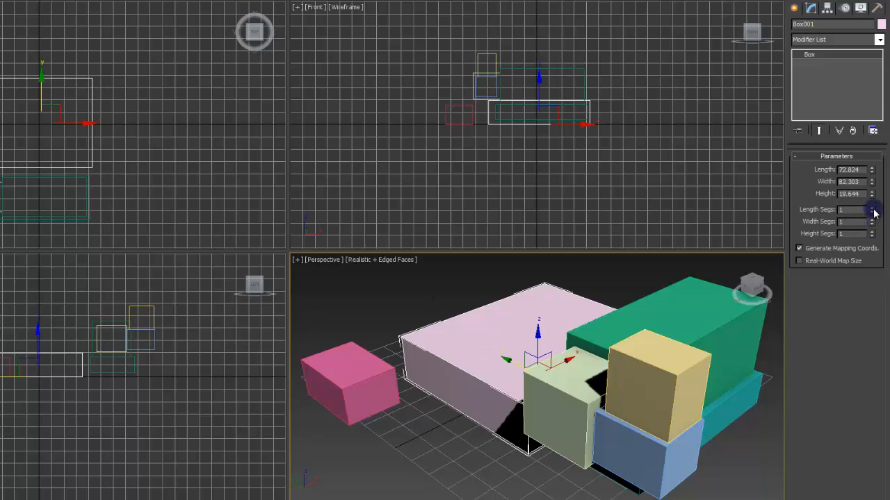
- Raise the large box's length, width and height segments to 34, 36 and 35, and return all three to 1
{"action": "mouse_move", "coordinate": [873, 210]}
{"action": "left_mouse_down"}
{"action": "mouse_move", "coordinate": [870, 196]}
{"action": "mouse_move", "coordinate": [876, 234]}
{"action": "mouse_move", "coordinate": [870, 217]}
{"action": "left_mouse_up"}
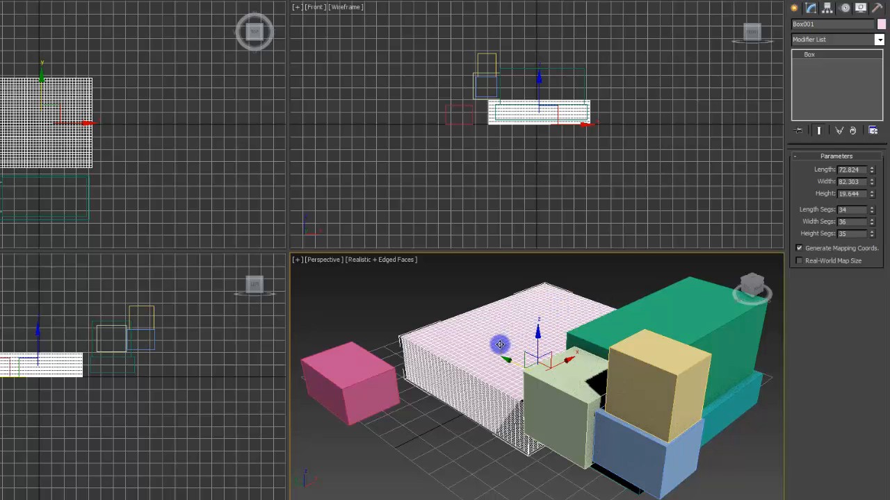
{"action": "right_click", "coordinate": [872, 234]}
{"action": "right_click", "coordinate": [871, 221]}
{"action": "right_click", "coordinate": [872, 210]}
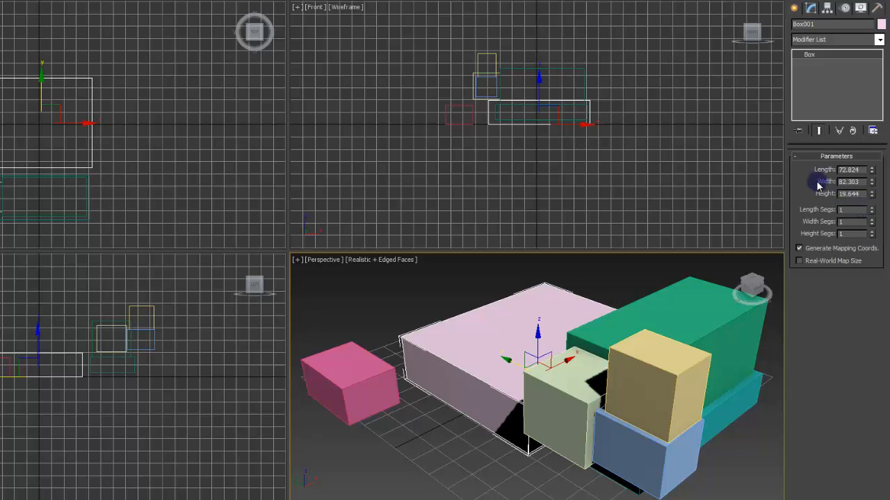
- Select several boxes in turn to examine the creation parameters of each
{"action": "left_click", "coordinate": [498, 336]}
{"action": "left_click", "coordinate": [576, 337]}
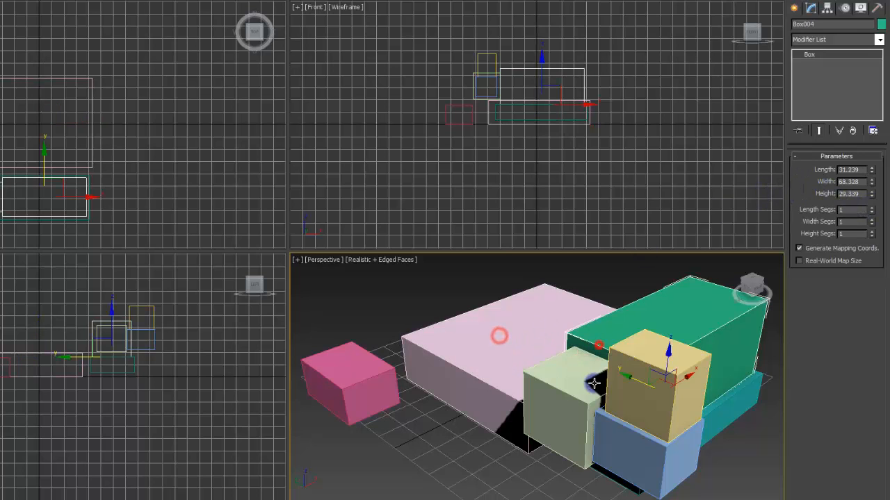
{"action": "left_click", "coordinate": [592, 382]}
{"action": "left_click", "coordinate": [664, 404]}
{"action": "left_click", "coordinate": [652, 466]}
{"action": "left_click", "coordinate": [527, 401]}
- Delete every box in the scene, leaving the viewports empty
{"action": "left_click", "coordinate": [458, 357]}
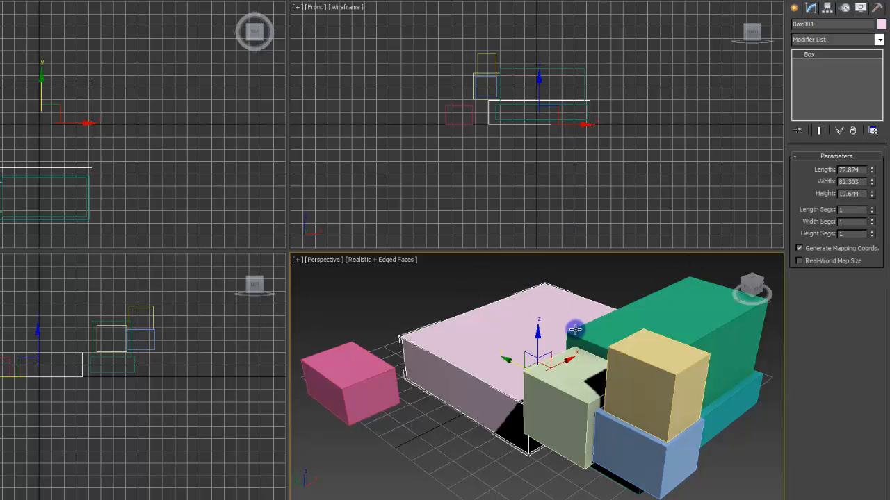
{"action": "key", "text": "Delete"}
{"action": "left_click", "coordinate": [634, 331]}
{"action": "key", "text": "Delete"}
{"action": "left_click", "coordinate": [629, 372]}
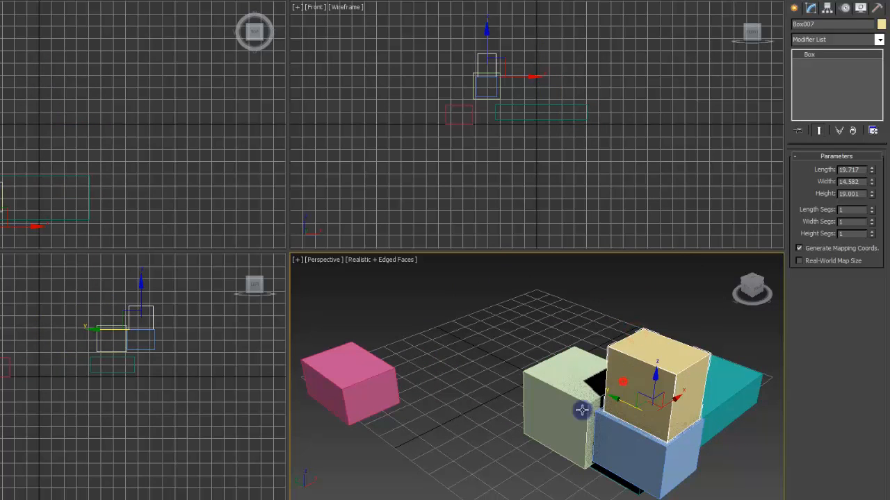
{"action": "key", "text": "Delete"}
{"action": "left_click", "coordinate": [580, 405]}
{"action": "key", "text": "Delete"}
{"action": "left_click", "coordinate": [622, 422]}
{"action": "key", "text": "Delete"}
{"action": "left_click", "coordinate": [693, 376]}
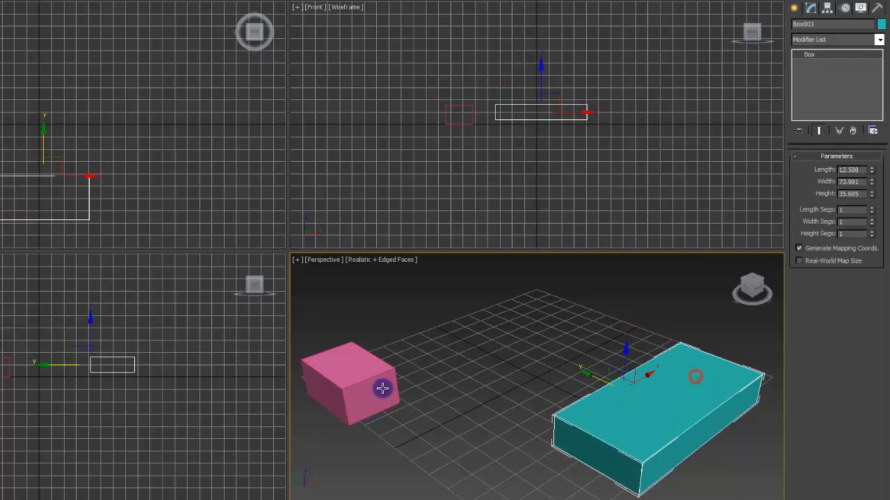
{"action": "key", "text": "Delete"}
{"action": "left_click", "coordinate": [383, 388]}
{"action": "key", "text": "Delete"}
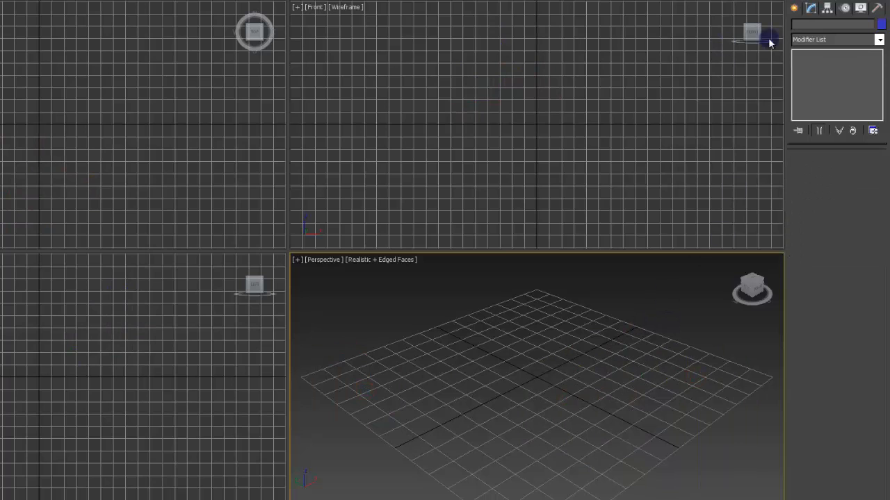
- Create a geosphere with a radius of about 31 near the grid's centre, and undo it
{"action": "left_click", "coordinate": [794, 8]}
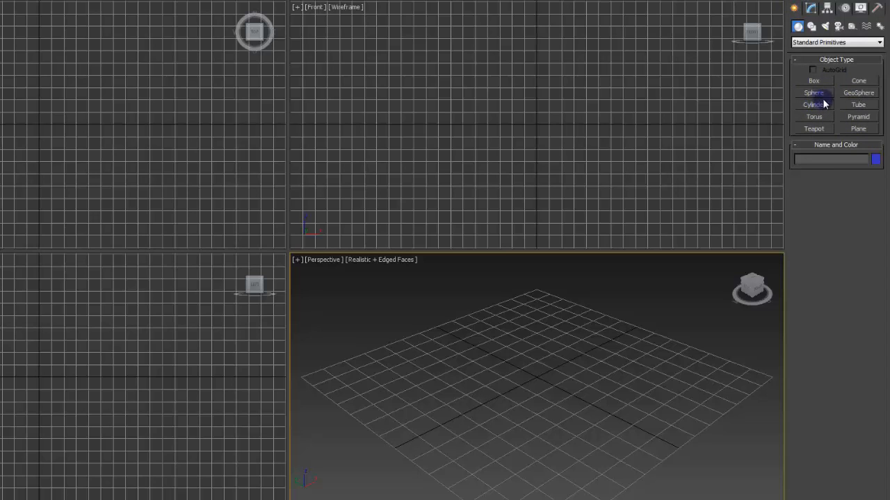
{"action": "left_click", "coordinate": [858, 94]}
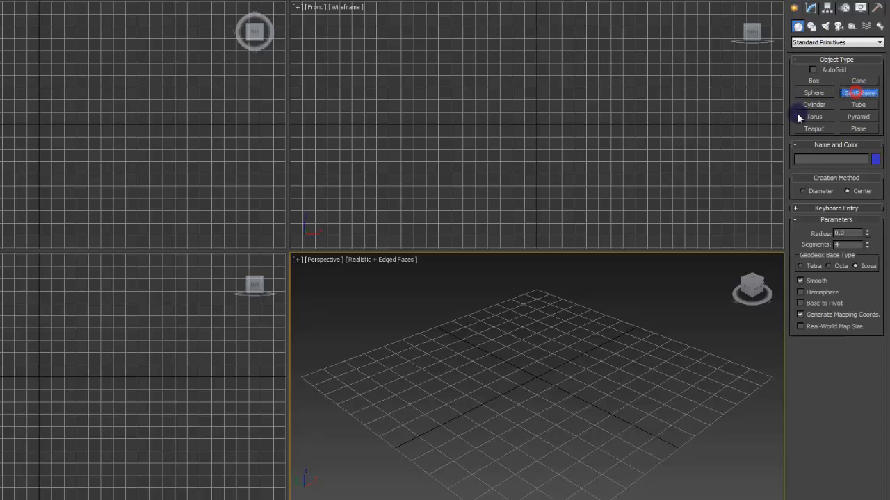
{"action": "left_click_drag", "start_coordinate": [529, 382], "coordinate": [560, 351]}
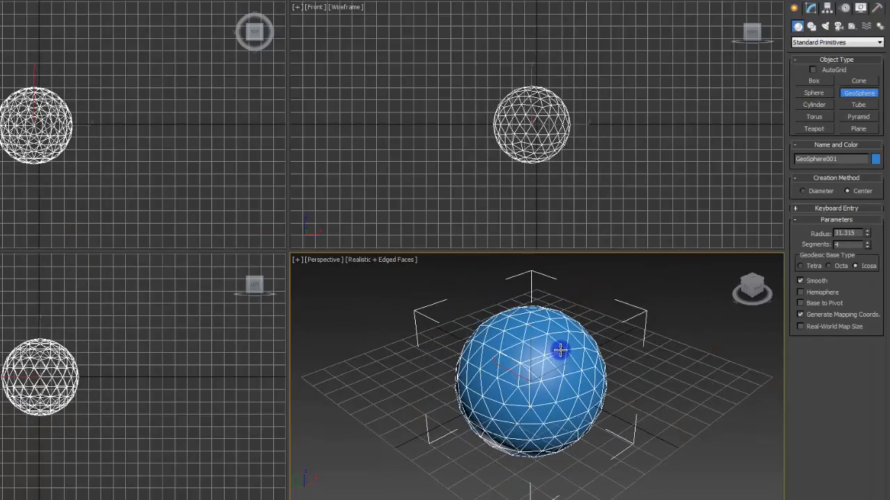
{"action": "key", "text": "ctrl+z"}
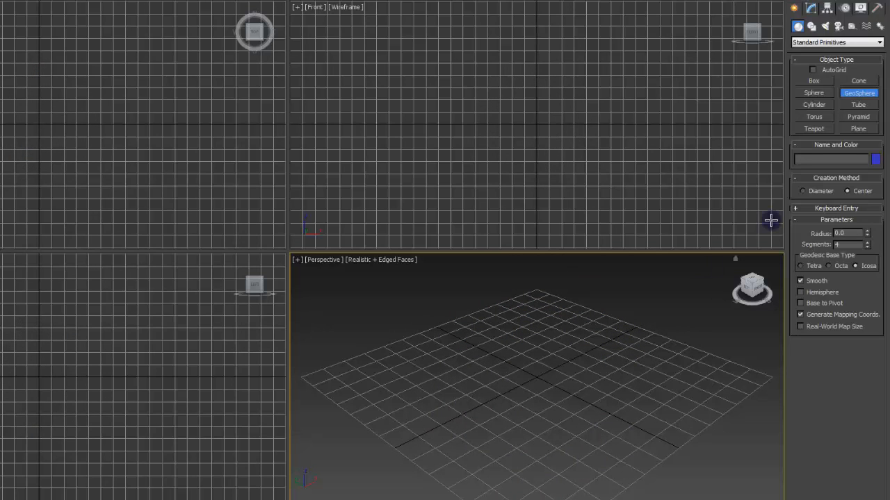
- Create a plane about 139 by 138 covering the perspective grid, and place a teapot of radius about 15 near its centre
{"action": "left_click", "coordinate": [854, 129]}
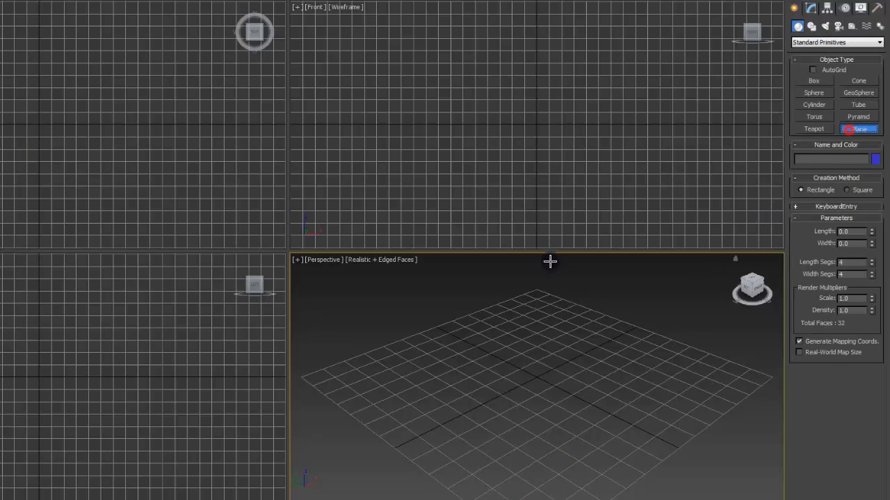
{"action": "left_click_drag", "start_coordinate": [536, 291], "coordinate": [547, 499]}
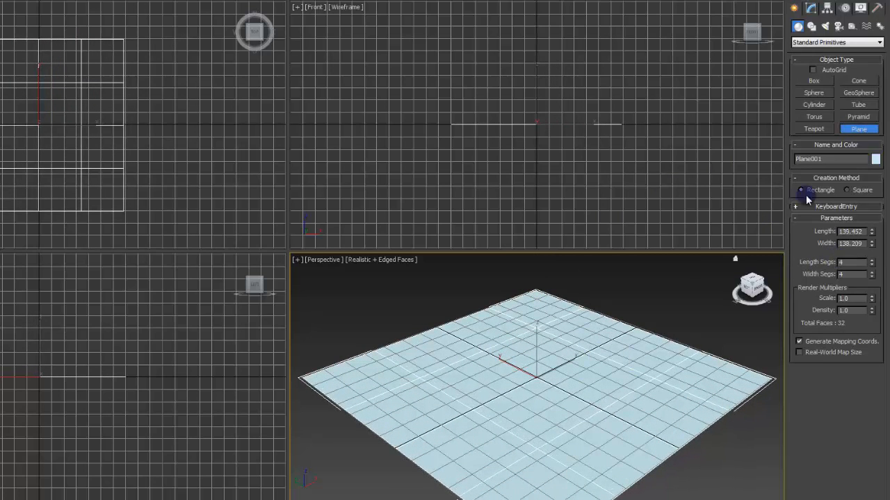
{"action": "left_click", "coordinate": [814, 130]}
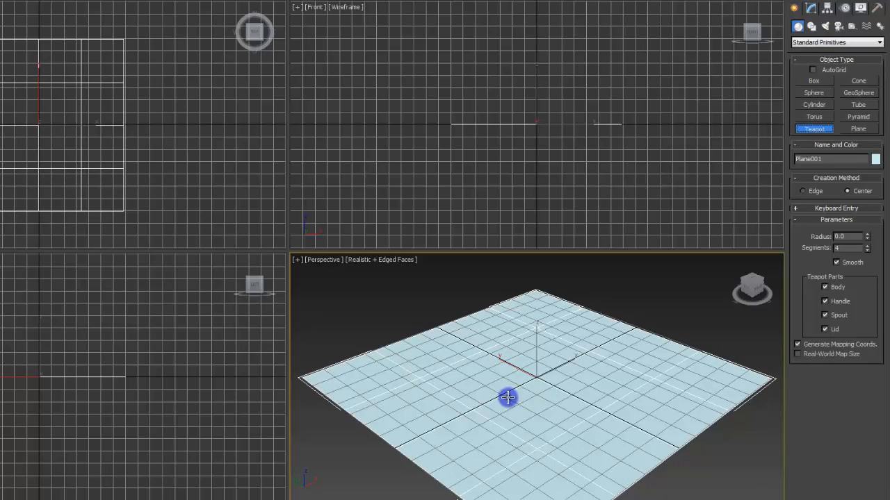
{"action": "left_click_drag", "start_coordinate": [513, 395], "coordinate": [522, 372]}
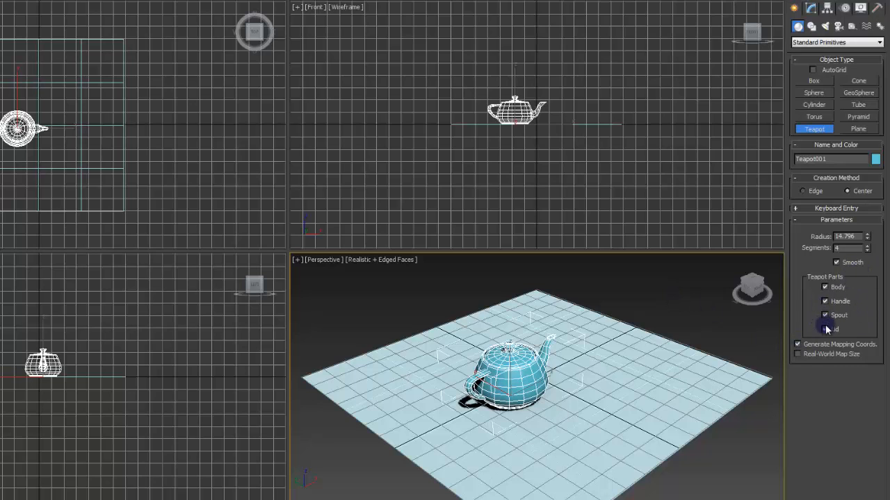
- Switch the teapot's body and handle parts off and back on
{"action": "left_click", "coordinate": [825, 287]}
{"action": "left_click", "coordinate": [827, 288]}
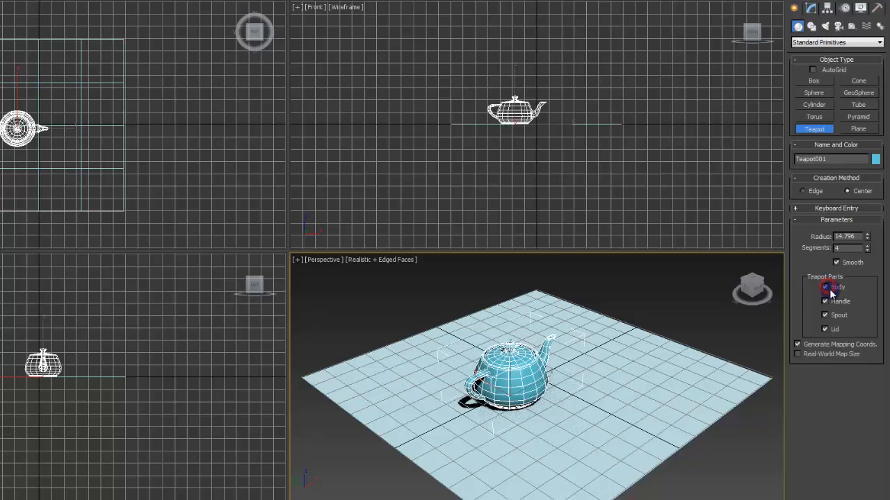
{"action": "left_click", "coordinate": [826, 288]}
{"action": "left_click", "coordinate": [834, 301]}
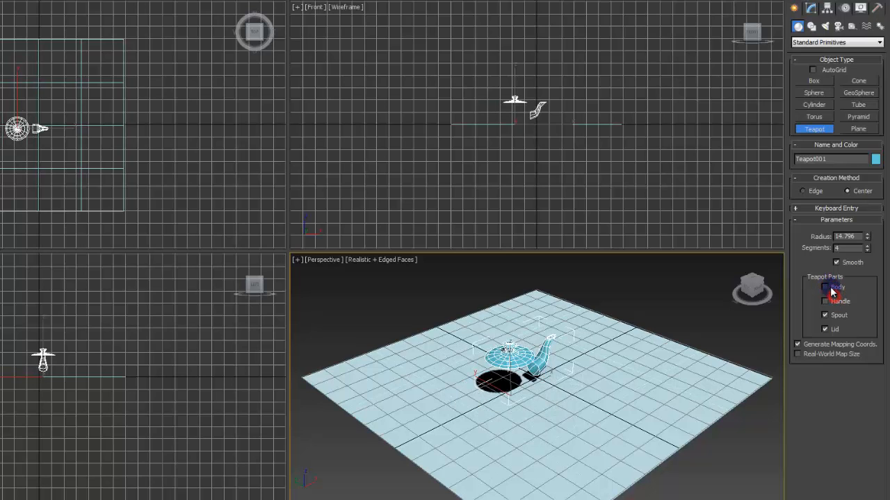
{"action": "left_click", "coordinate": [826, 287]}
{"action": "left_click", "coordinate": [827, 301]}
- Switch the teapot's spout and lid parts off and restore both
{"action": "left_click", "coordinate": [827, 315]}
{"action": "left_click", "coordinate": [827, 328]}
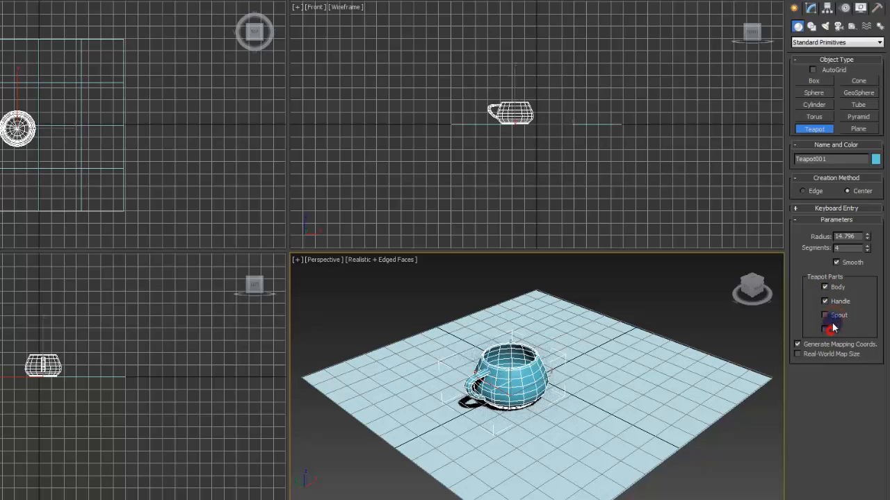
{"action": "left_click", "coordinate": [826, 314]}
{"action": "left_click", "coordinate": [825, 329]}
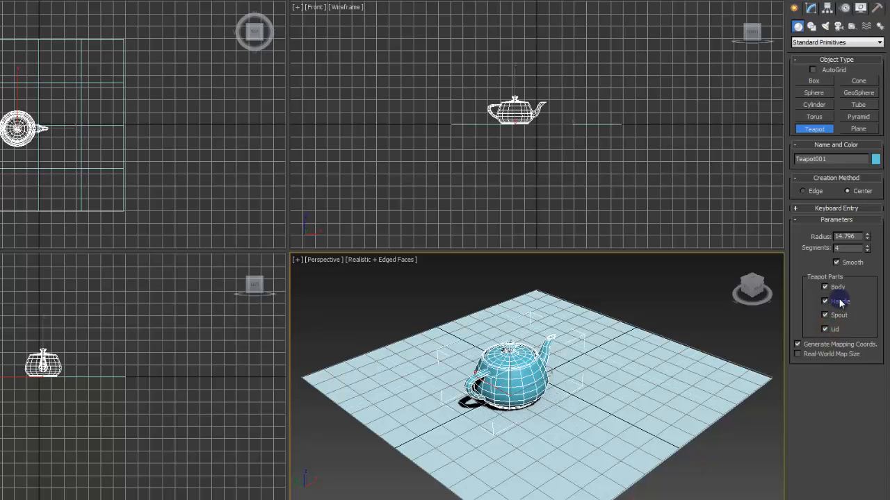
{"action": "left_click", "coordinate": [830, 330]}
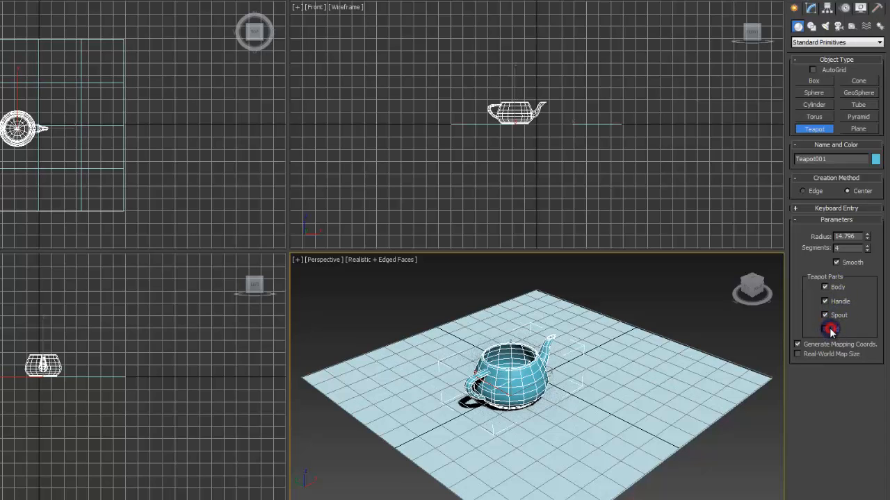
{"action": "left_click", "coordinate": [830, 330]}
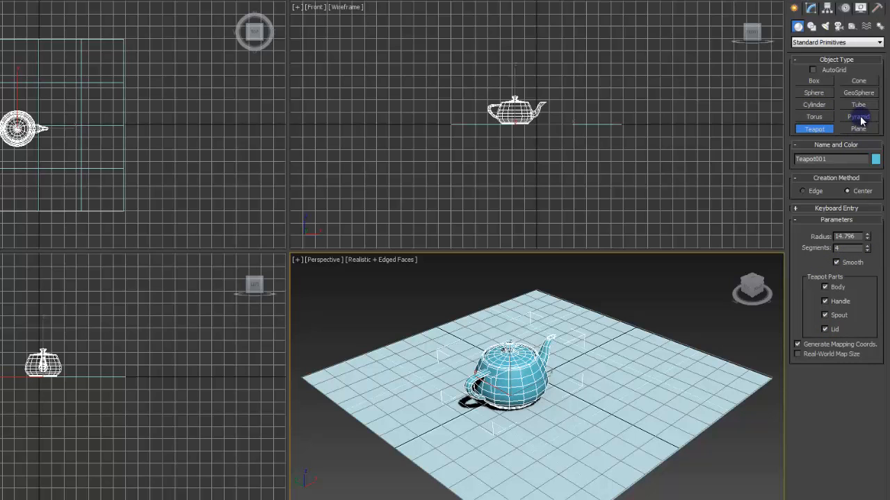
- Create a sphere of radius about 24 beside the teapot, and turn off edged faces in the perspective view
{"action": "left_click", "coordinate": [814, 92]}
{"action": "left_click_drag", "start_coordinate": [597, 399], "coordinate": [626, 368]}
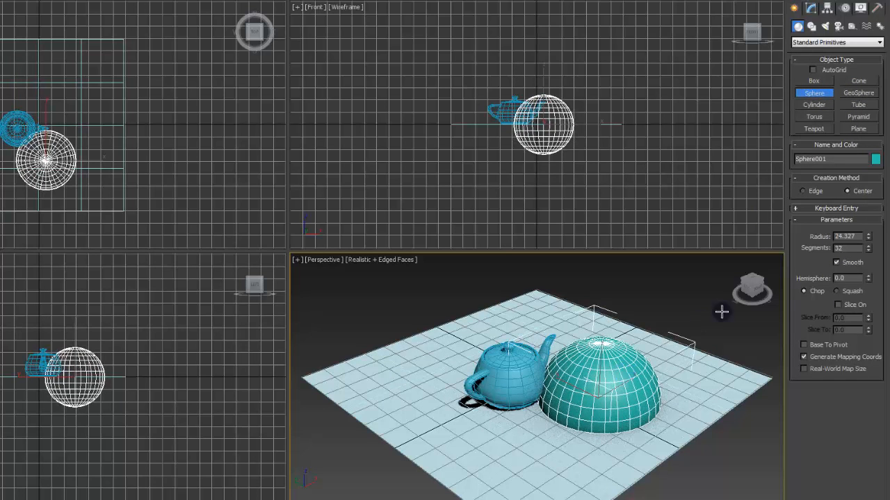
{"action": "left_click", "coordinate": [838, 264]}
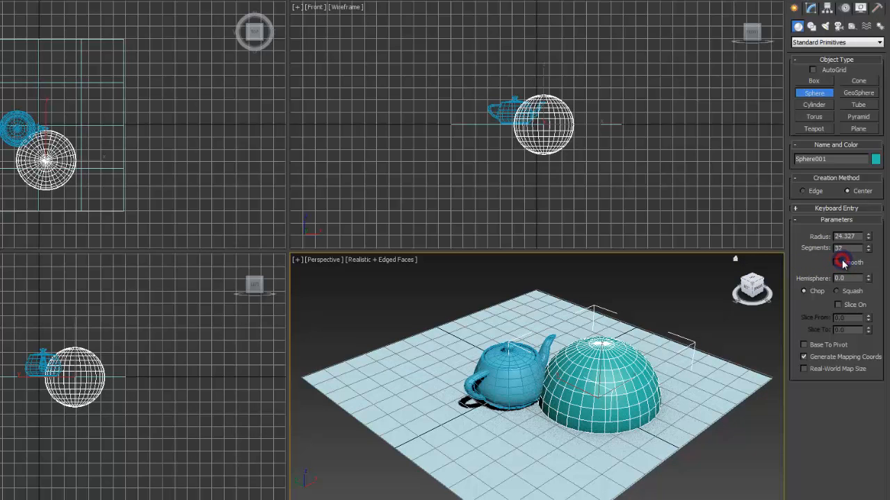
{"action": "left_click", "coordinate": [838, 263]}
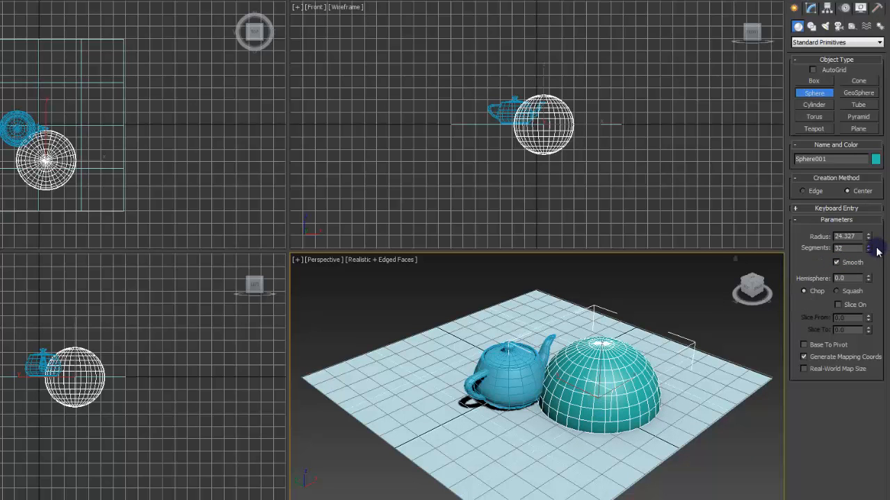
{"action": "left_click", "coordinate": [400, 260]}
{"action": "left_click", "coordinate": [459, 310]}
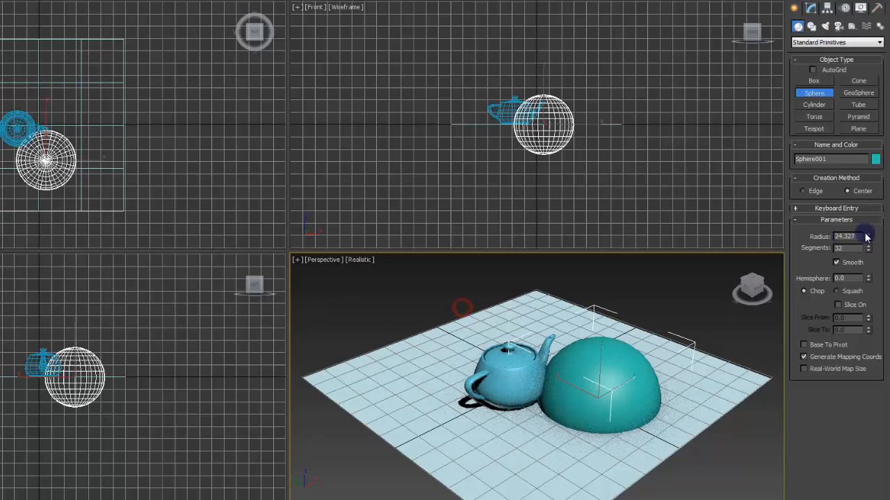
- Reduce the sphere's segments to 12, switch Smooth off and back on, and return the segments to 32
{"action": "left_click_drag", "start_coordinate": [870, 251], "coordinate": [880, 348]}
{"action": "left_click", "coordinate": [837, 262]}
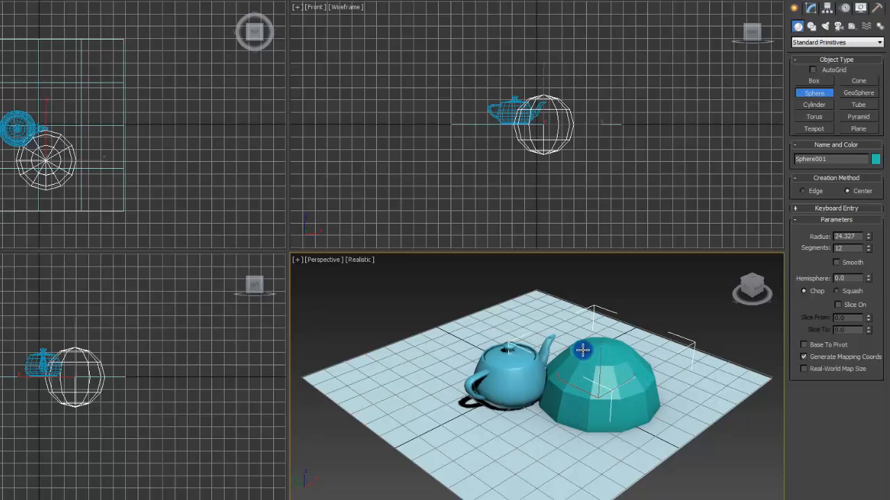
{"action": "left_click", "coordinate": [836, 264]}
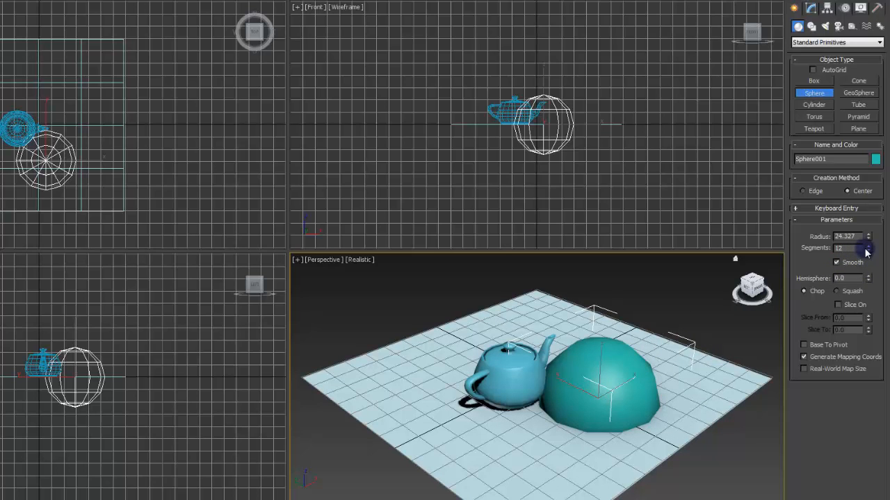
{"action": "left_click_drag", "start_coordinate": [866, 253], "coordinate": [868, 132]}
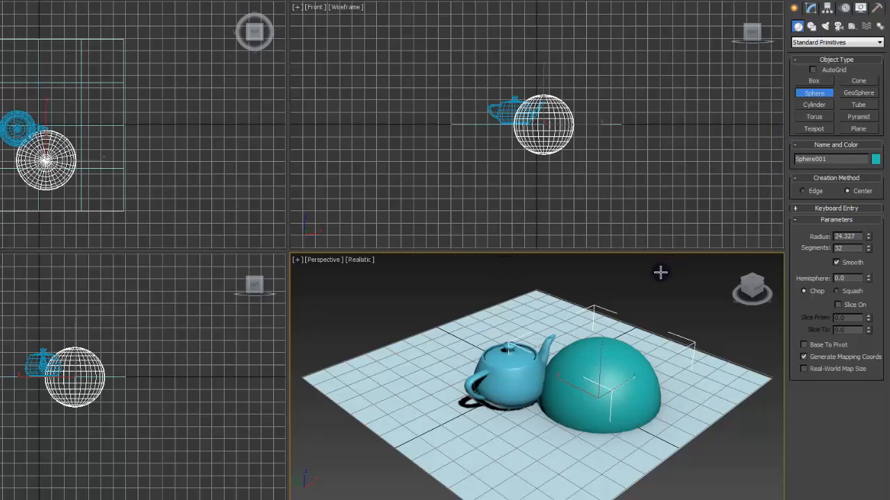
- Raise the sphere out of the plane along Z, and move the teapot away from it along Y
{"action": "left_click", "coordinate": [817, 81]}
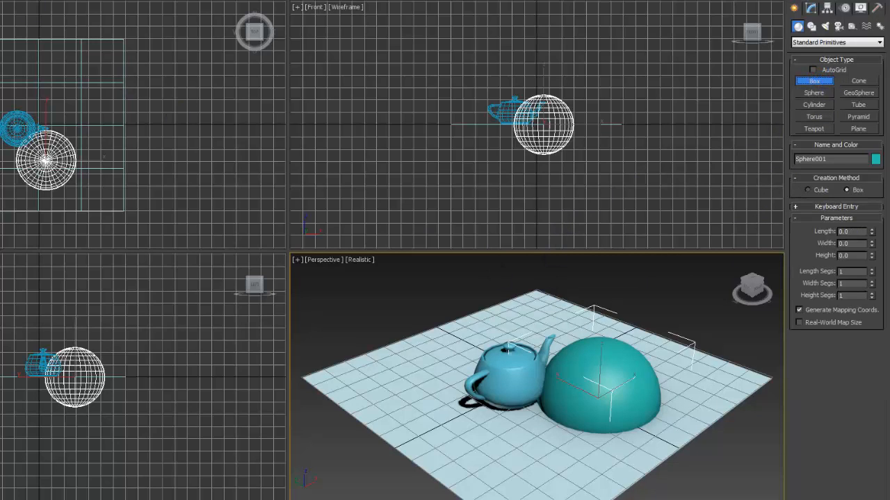
{"action": "key", "text": "q"}
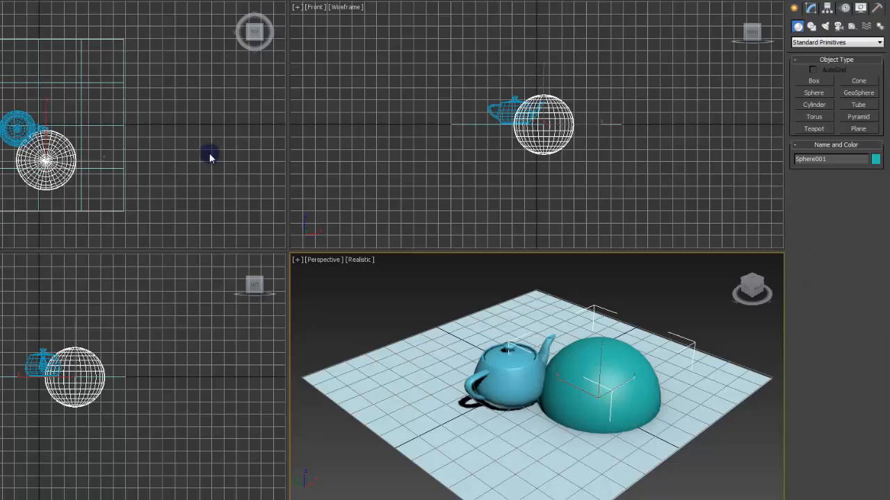
{"action": "left_click", "coordinate": [624, 402], "text": "ctrl"}
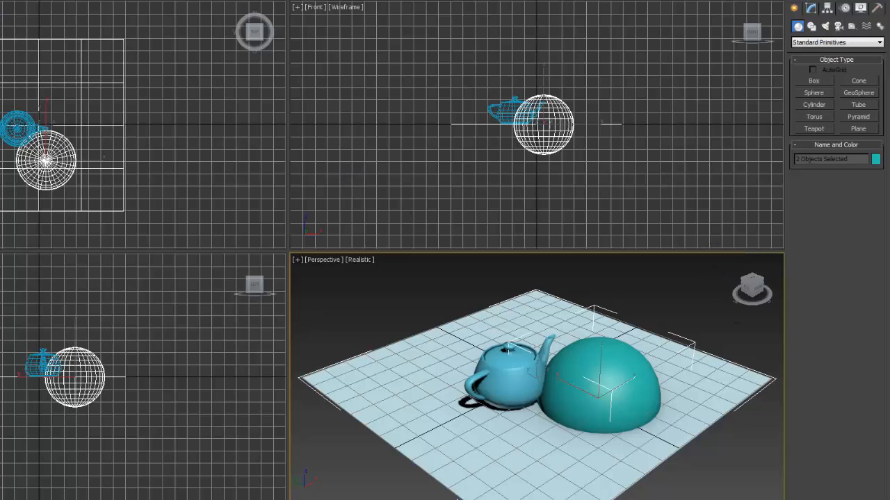
{"action": "key", "text": "w"}
{"action": "left_click", "coordinate": [606, 363]}
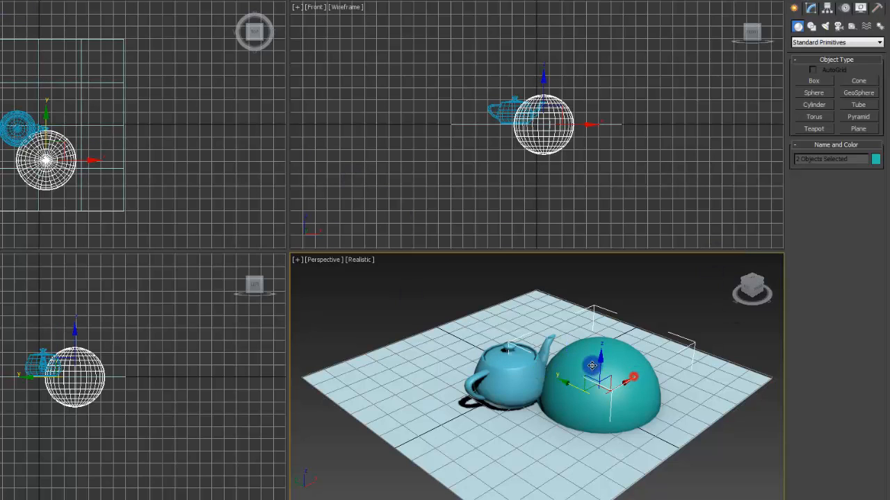
{"action": "left_click_drag", "start_coordinate": [603, 358], "coordinate": [609, 312]}
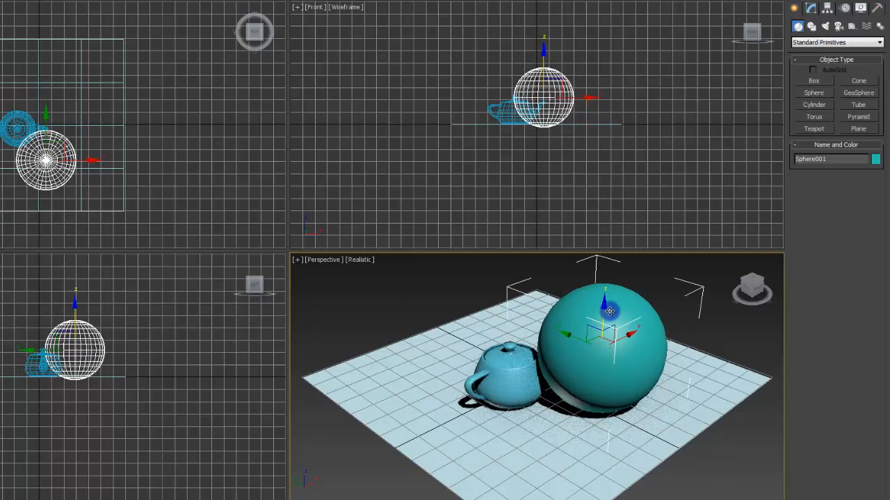
{"action": "left_click", "coordinate": [511, 368]}
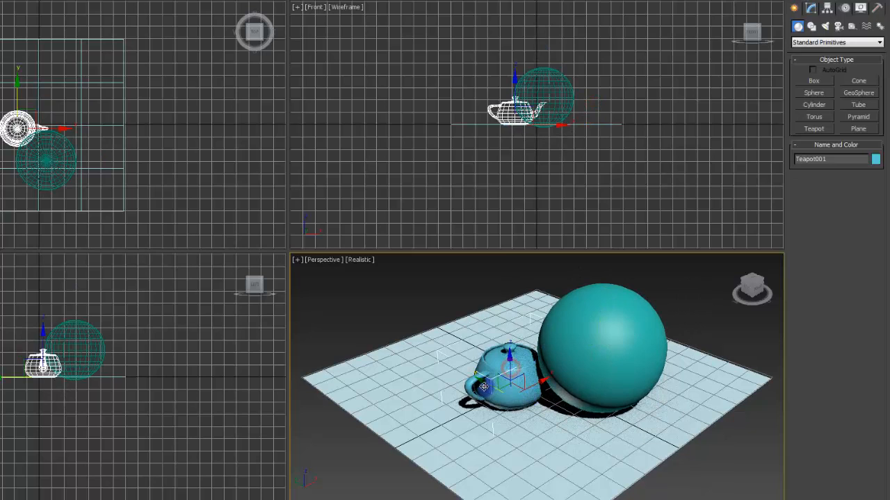
{"action": "left_click_drag", "start_coordinate": [484, 383], "coordinate": [453, 354]}
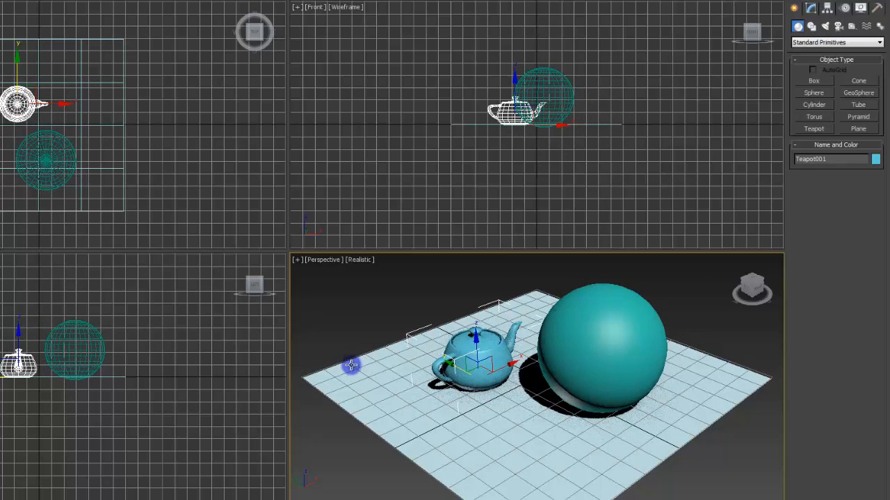